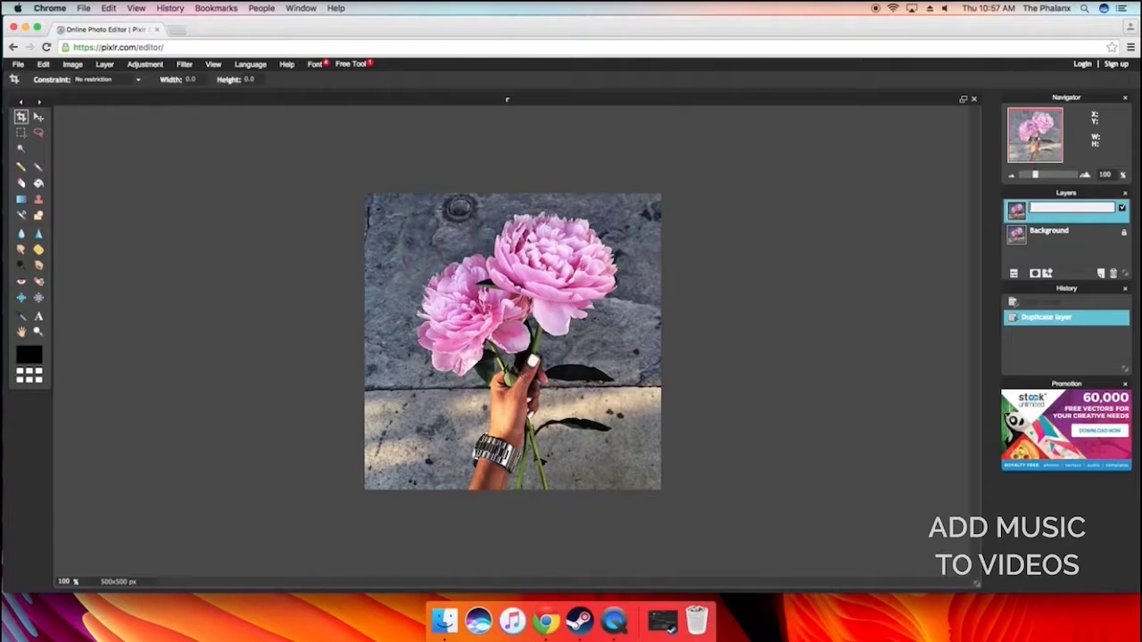
# Step: Name the duplicated photo layer "red background" and add a new empty layer named "red layer" above it
pyautogui.write('red background')
pyautogui.press('Return')
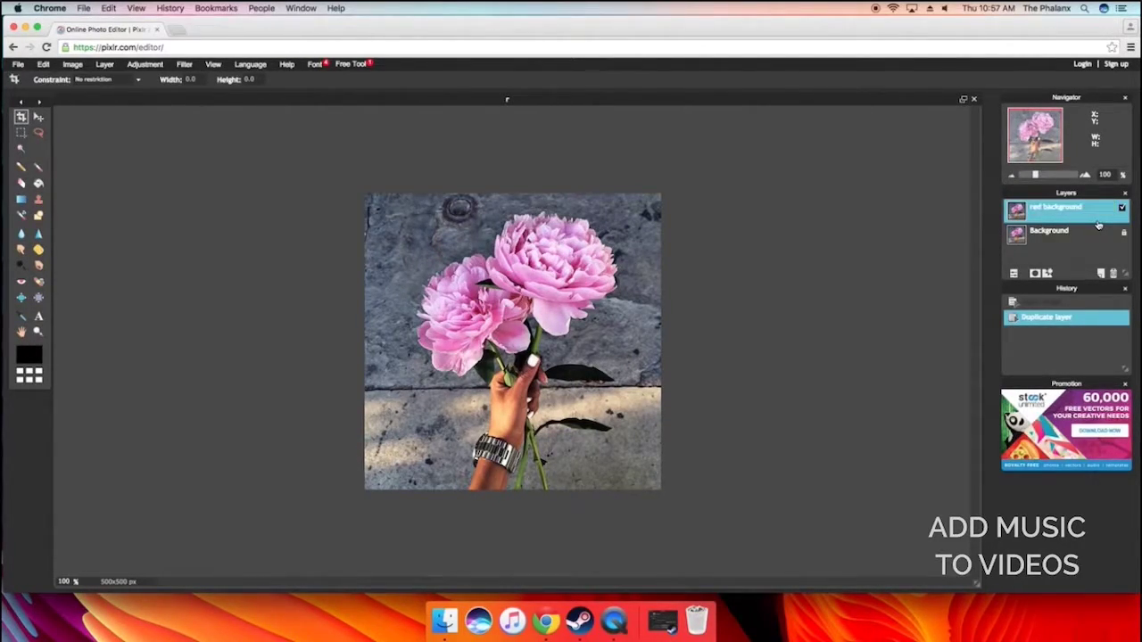
pyautogui.click(1101, 276)
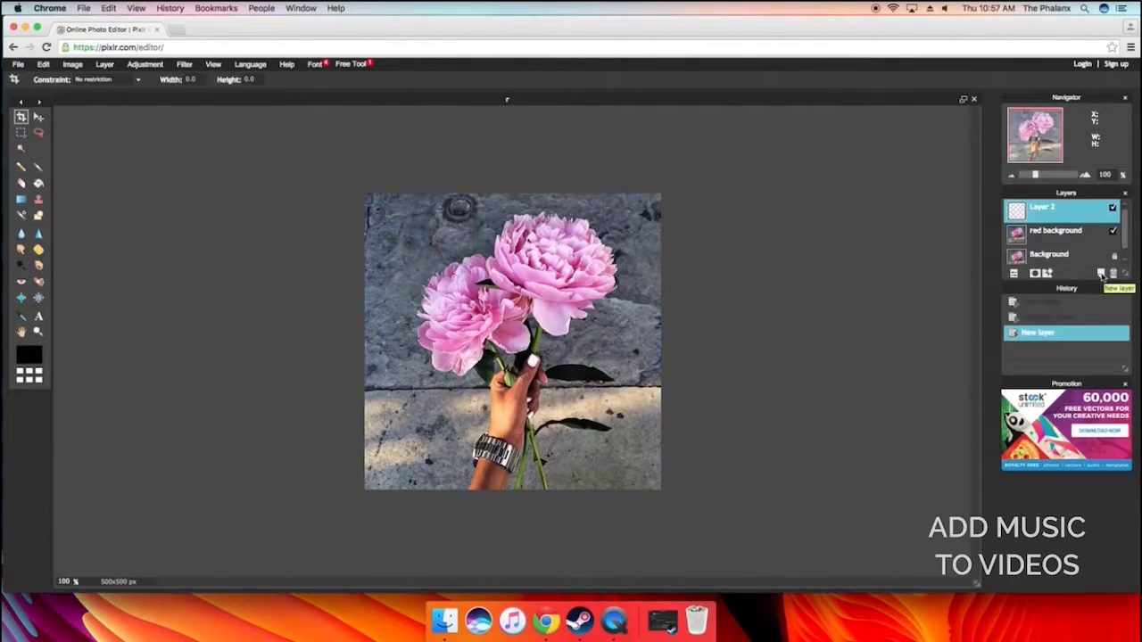
pyautogui.doubleClick(1042, 210)
pyautogui.press('BackSpace')
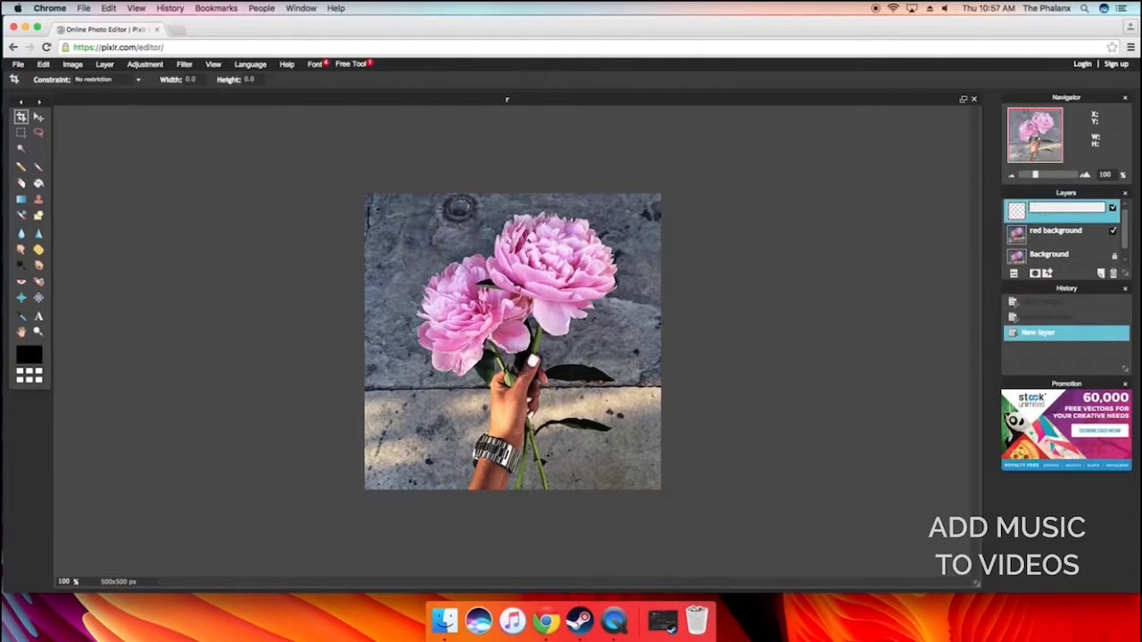
pyautogui.write('red layer')
pyautogui.press('Return')
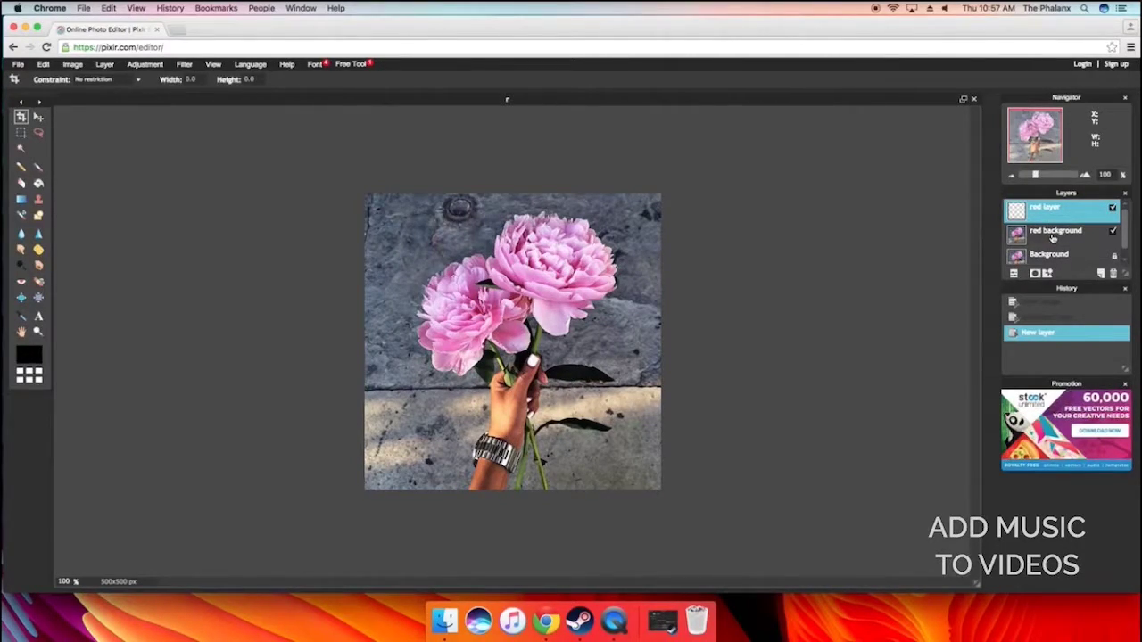
# Step: Duplicate the "red background" layer and move the copy to the top of the layer stack
pyautogui.doubleClick(1053, 232)
pyautogui.press('Return')
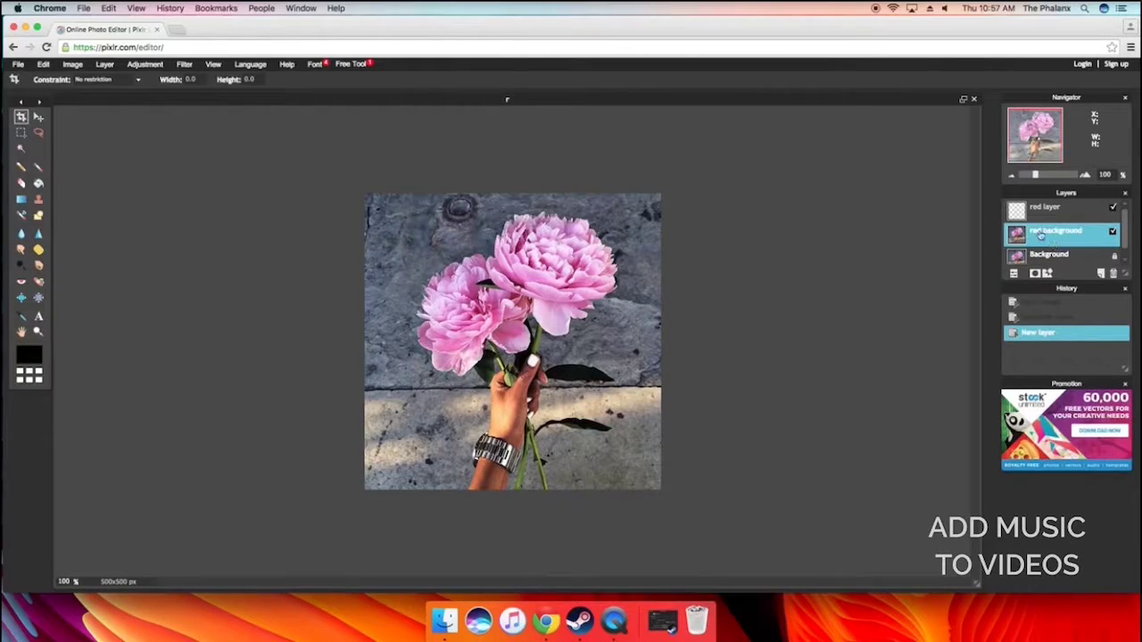
pyautogui.click(104, 64)
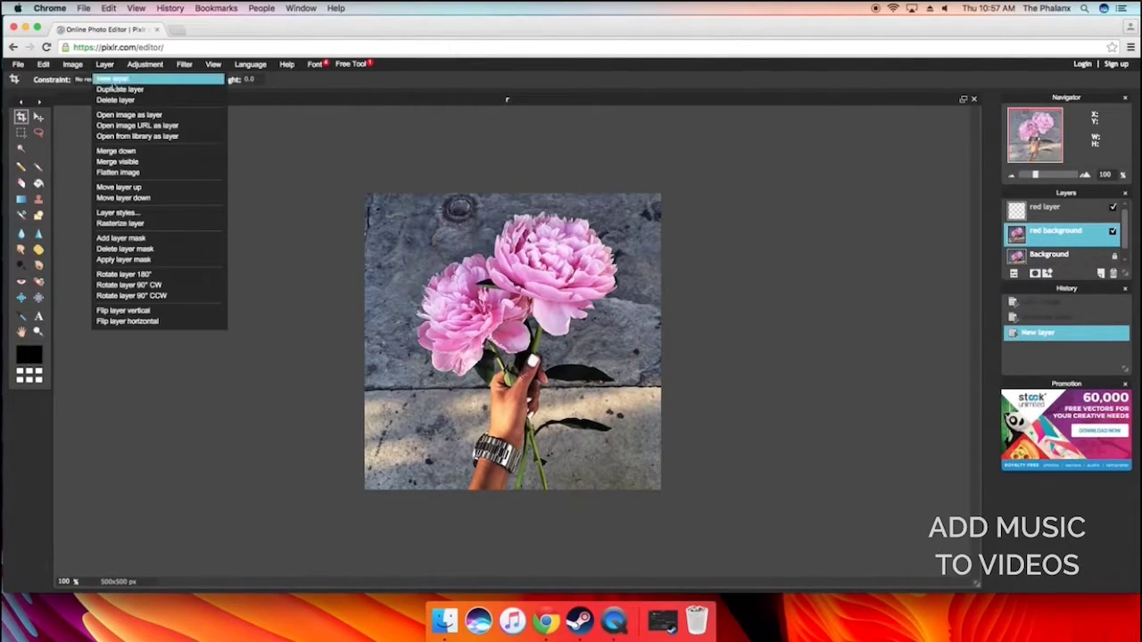
pyautogui.click(130, 99)
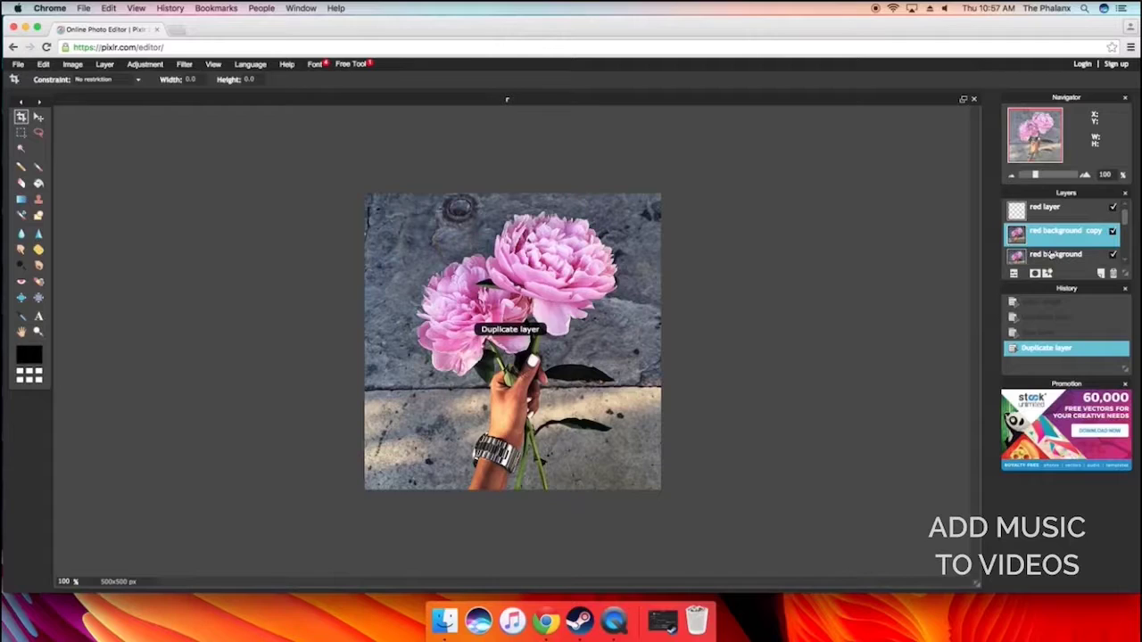
pyautogui.scroll(-1, 1057, 239)
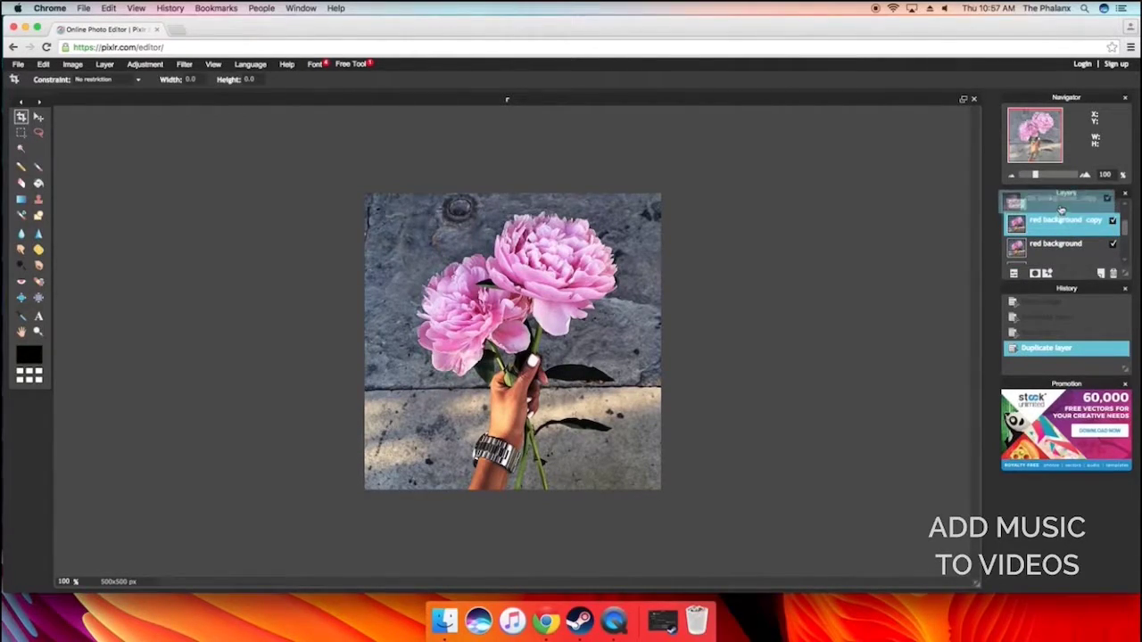
pyautogui.scroll(1, 1107, 223)
pyautogui.moveTo(1101, 233); pyautogui.dragTo(1100, 210)
# Step: Rename the copied photo layer at the top of the stack as "blue backgroud"
pyautogui.doubleClick(1098, 210)
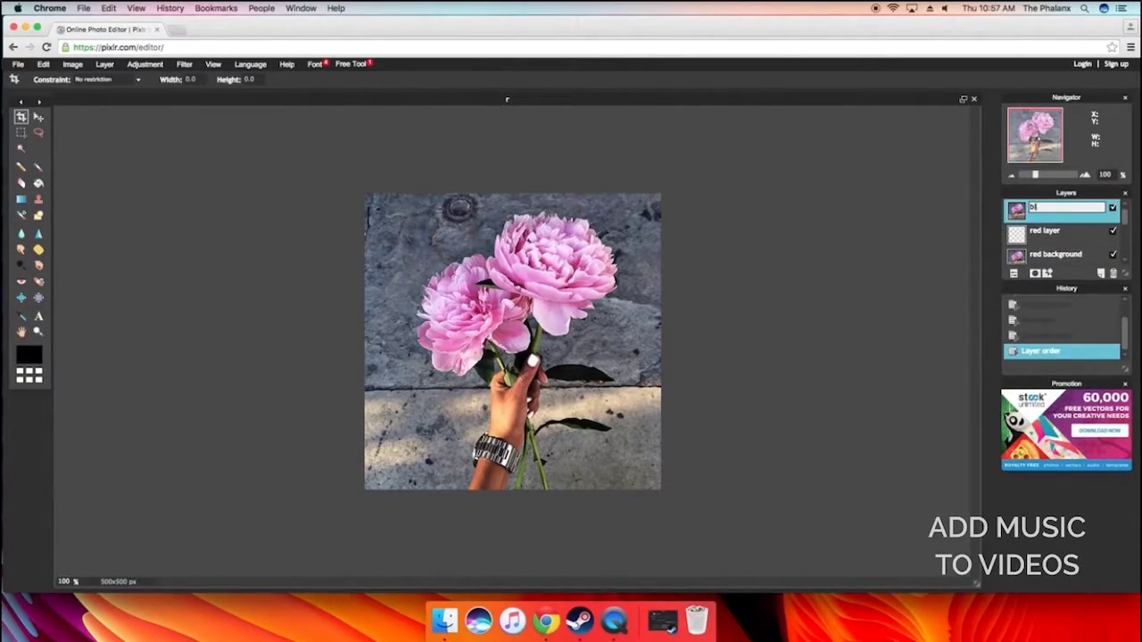
pyautogui.write('blue background')
pyautogui.press('Return')
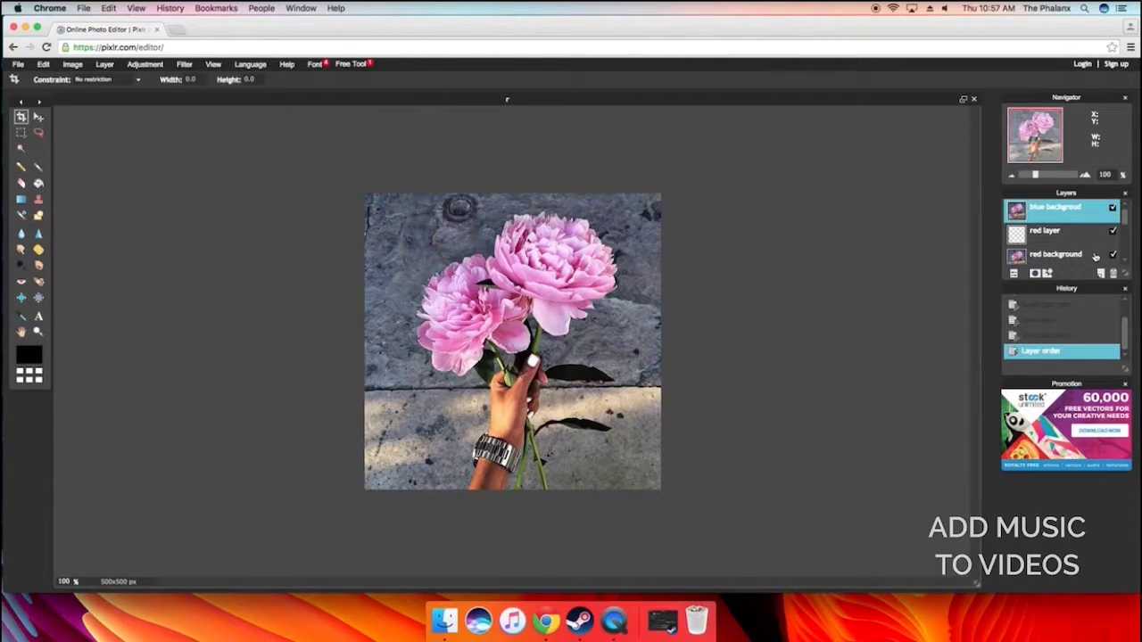
# Step: Add a new empty layer on top of the stack and name it "blue layer"
pyautogui.click(1100, 274)
pyautogui.doubleClick(1052, 212)
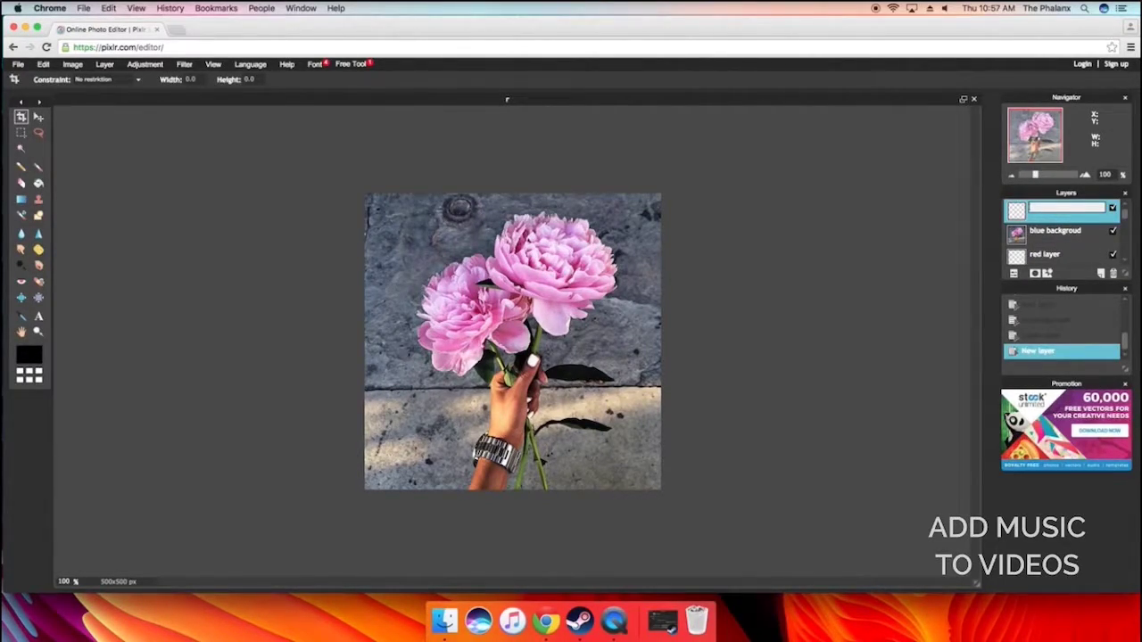
pyautogui.write('blue laye')
pyautogui.press('Return')
# Step: Fill the "red layer" with bright red (#ff0004) using the Paint bucket tool
pyautogui.click(1059, 257)
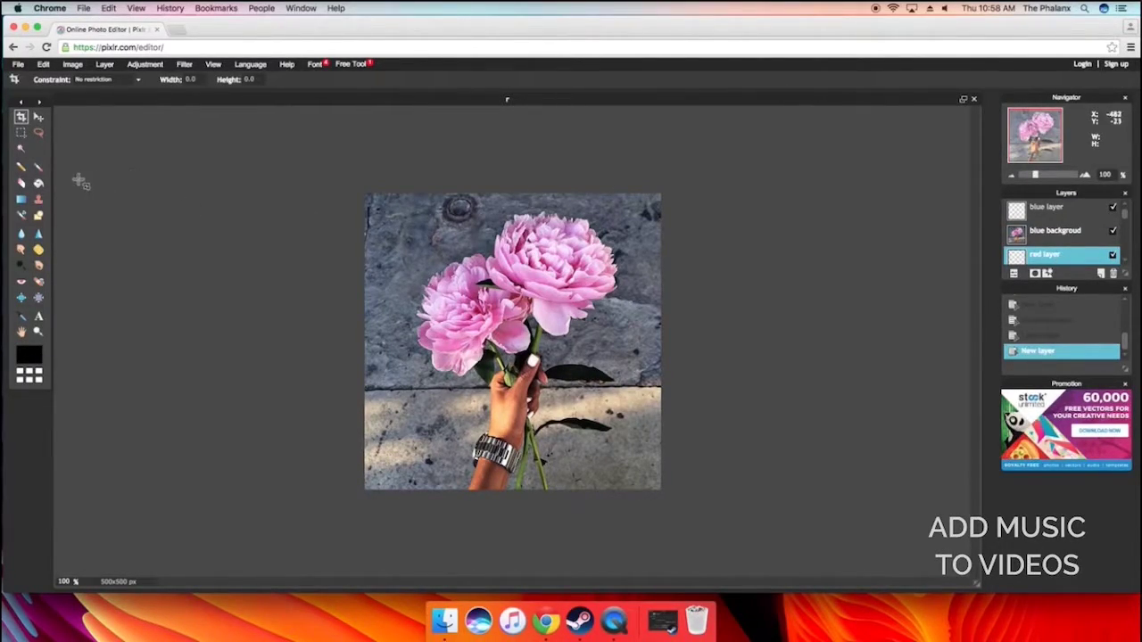
pyautogui.click(38, 183)
pyautogui.click(29, 355)
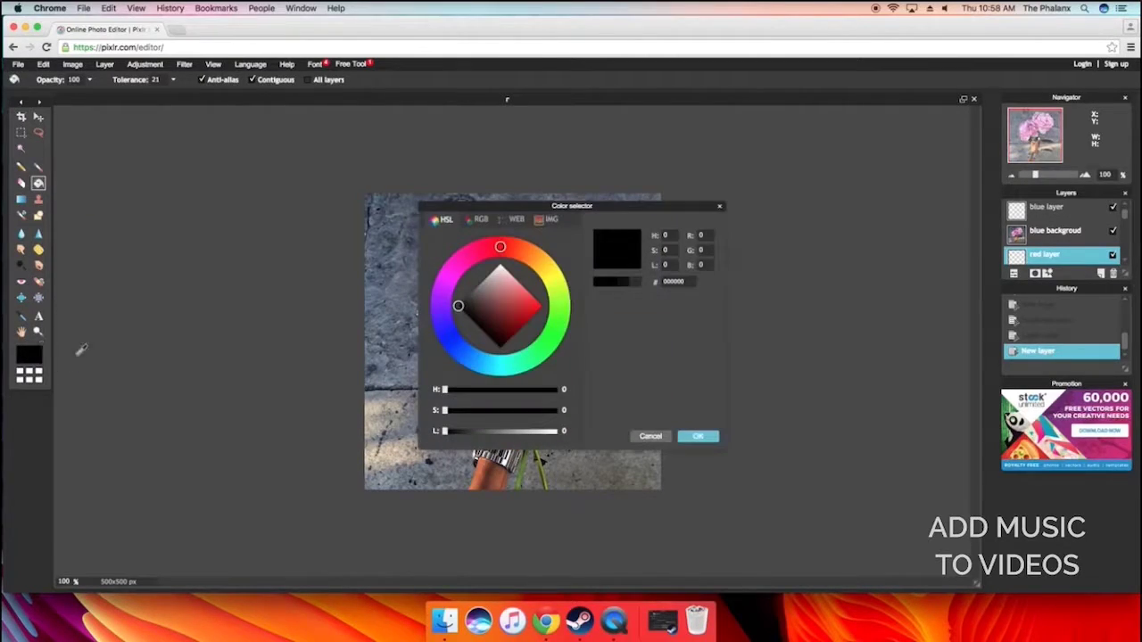
pyautogui.moveTo(451, 321)
pyautogui.mouseDown()
pyautogui.moveTo(437, 311)
pyautogui.moveTo(559, 312)
pyautogui.moveTo(549, 272)
pyautogui.moveTo(498, 264)
pyautogui.mouseUp()
pyautogui.moveTo(459, 306); pyautogui.dragTo(541, 306)
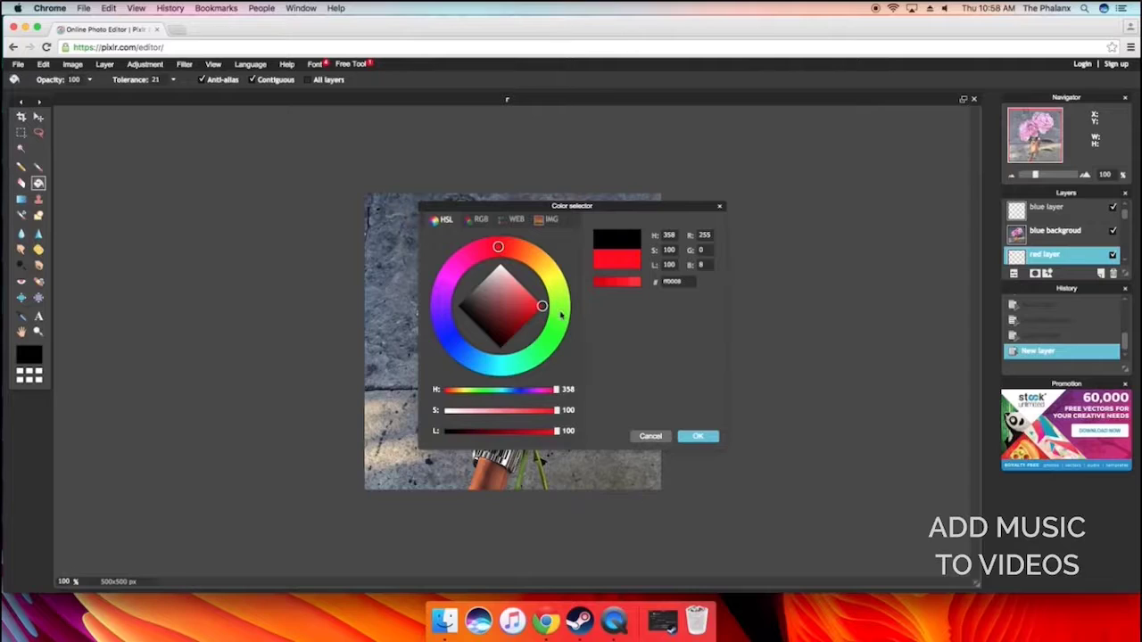
pyautogui.click(697, 437)
pyautogui.click(615, 337)
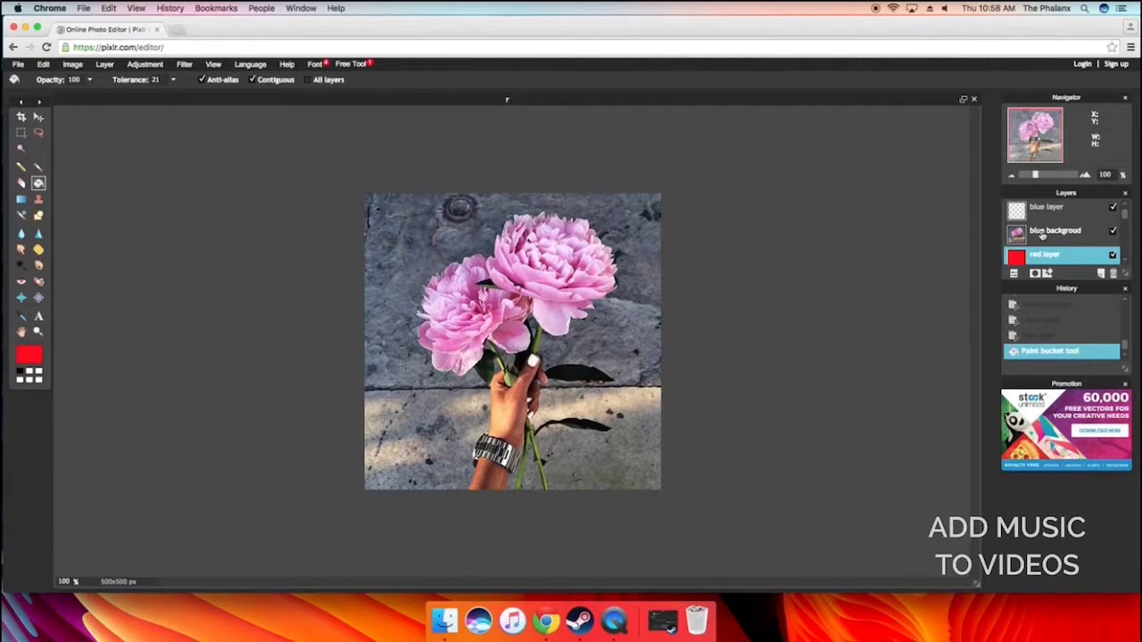
# Step: Hide "blue layer" and "blue backgroud" and set the red layer's blending mode to Screen
pyautogui.click(1113, 207)
pyautogui.click(1112, 232)
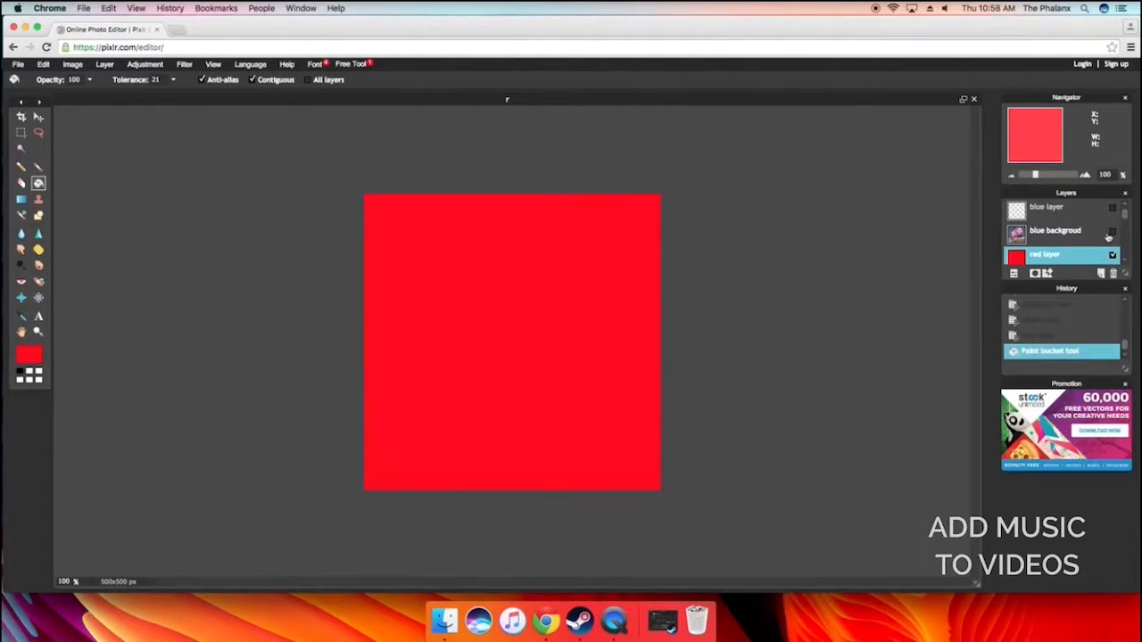
pyautogui.click(1014, 275)
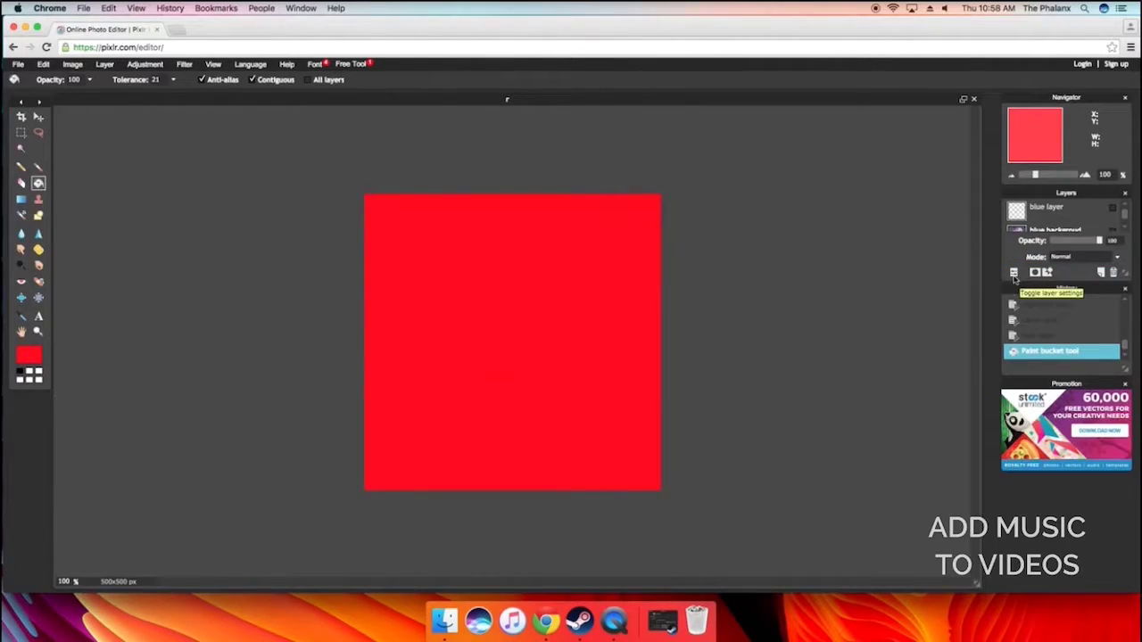
pyautogui.click(1073, 257)
pyautogui.scroll(-2, 1097, 332)
pyautogui.scroll(-3, 1093, 339)
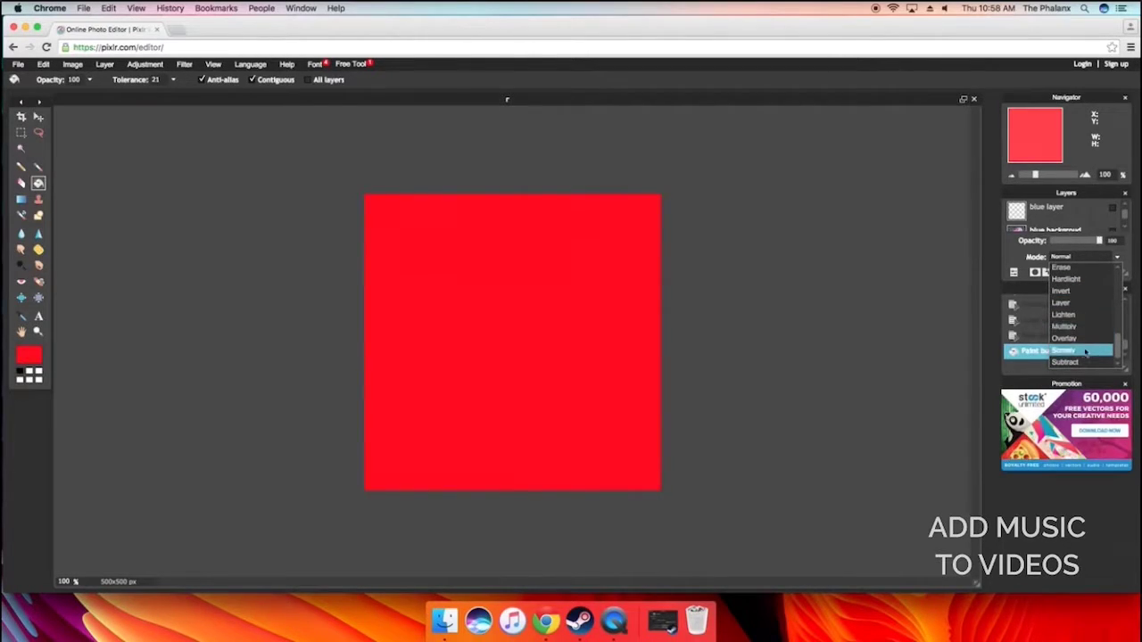
pyautogui.click(1081, 353)
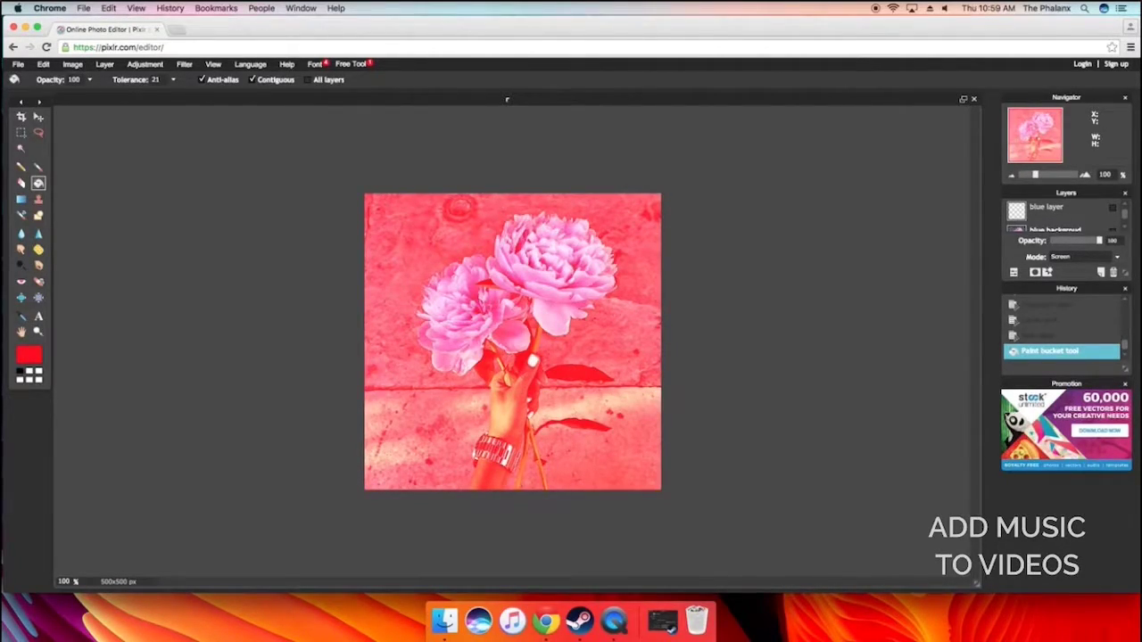
# Step: Show the two blue layers again and fill "blue layer" with bright blue (#0011ff) using the Paint bucket tool
pyautogui.click(1112, 208)
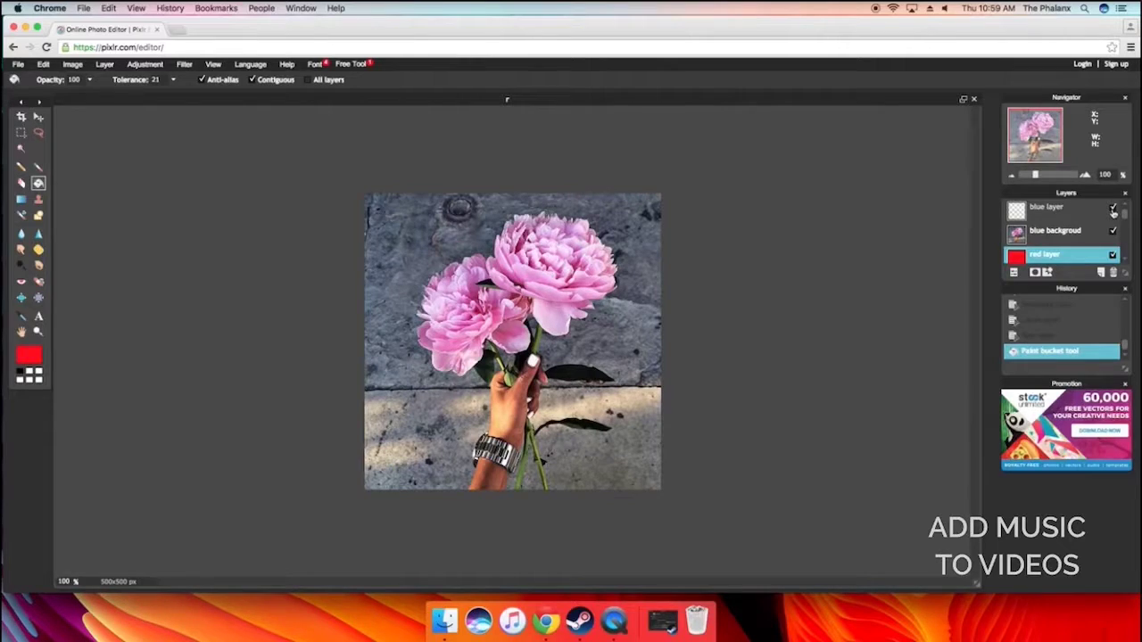
pyautogui.doubleClick(1066, 211)
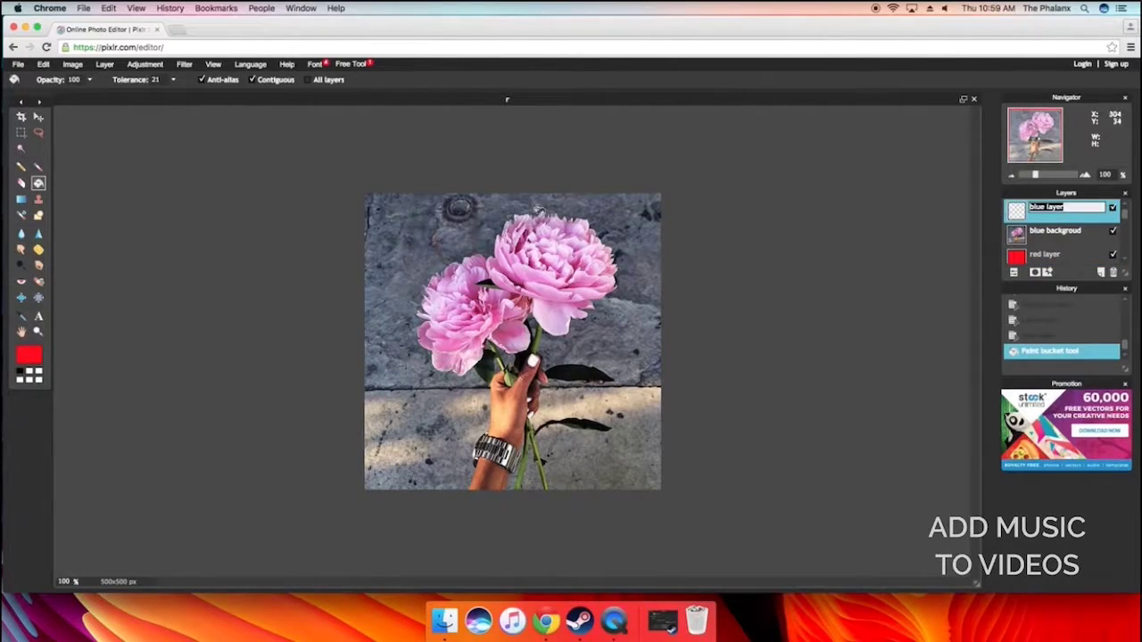
pyautogui.click(39, 184)
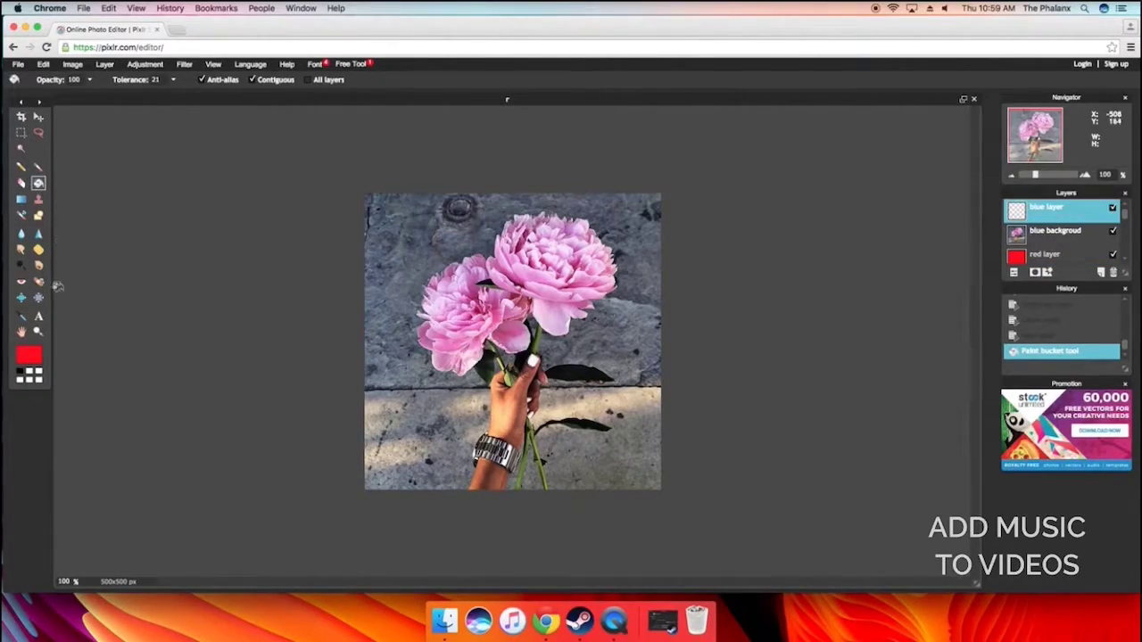
pyautogui.click(20, 355)
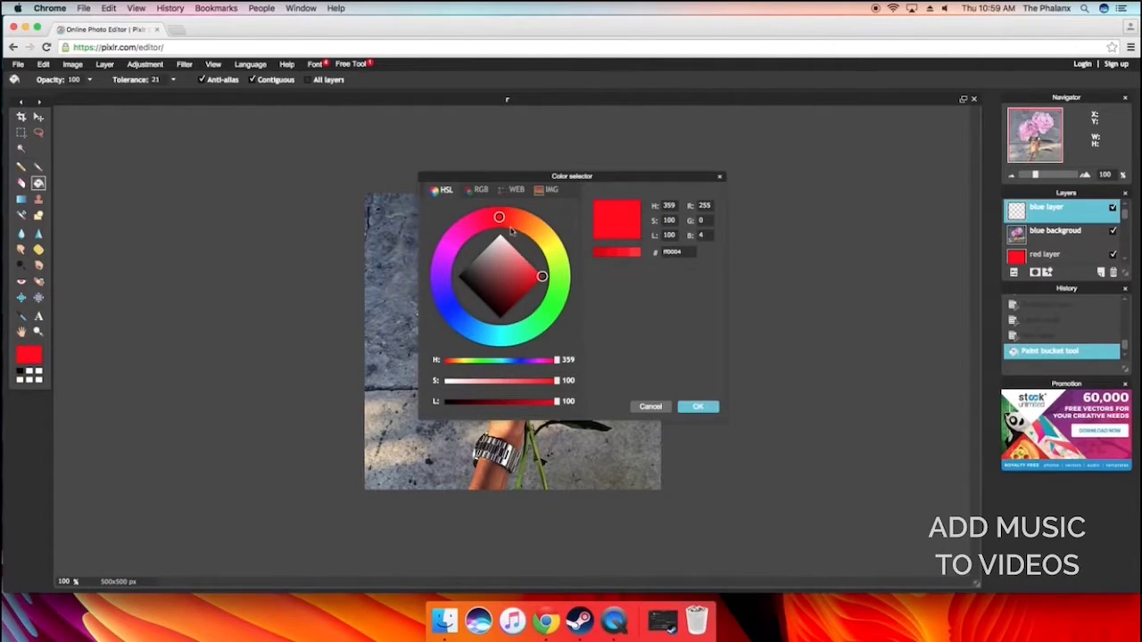
pyautogui.moveTo(500, 223); pyautogui.dragTo(416, 330)
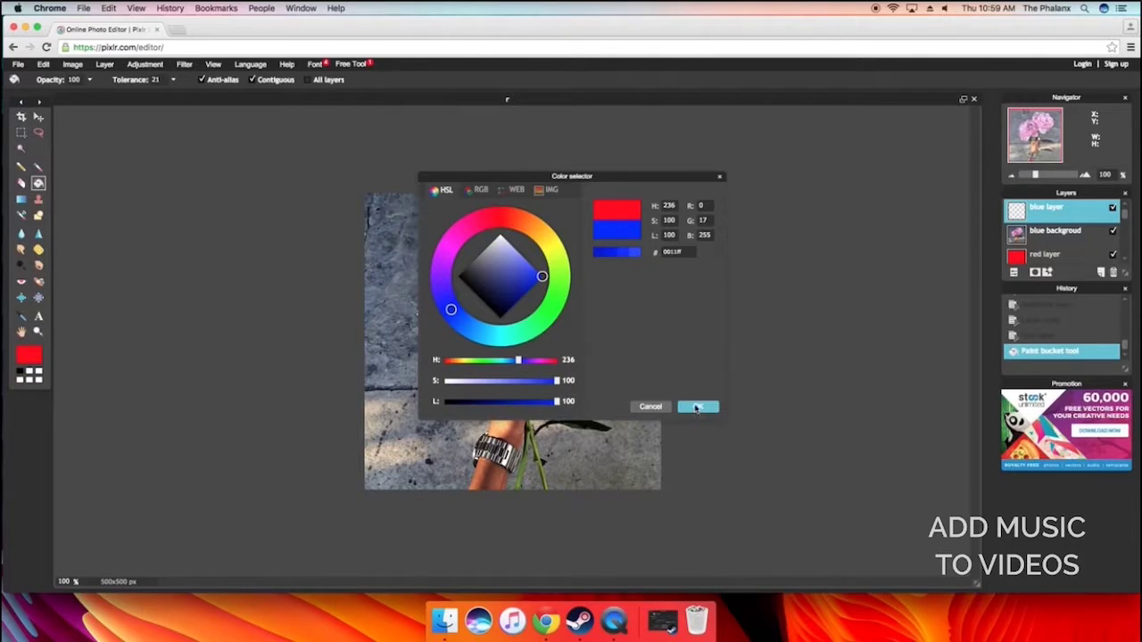
pyautogui.click(695, 409)
pyautogui.click(545, 316)
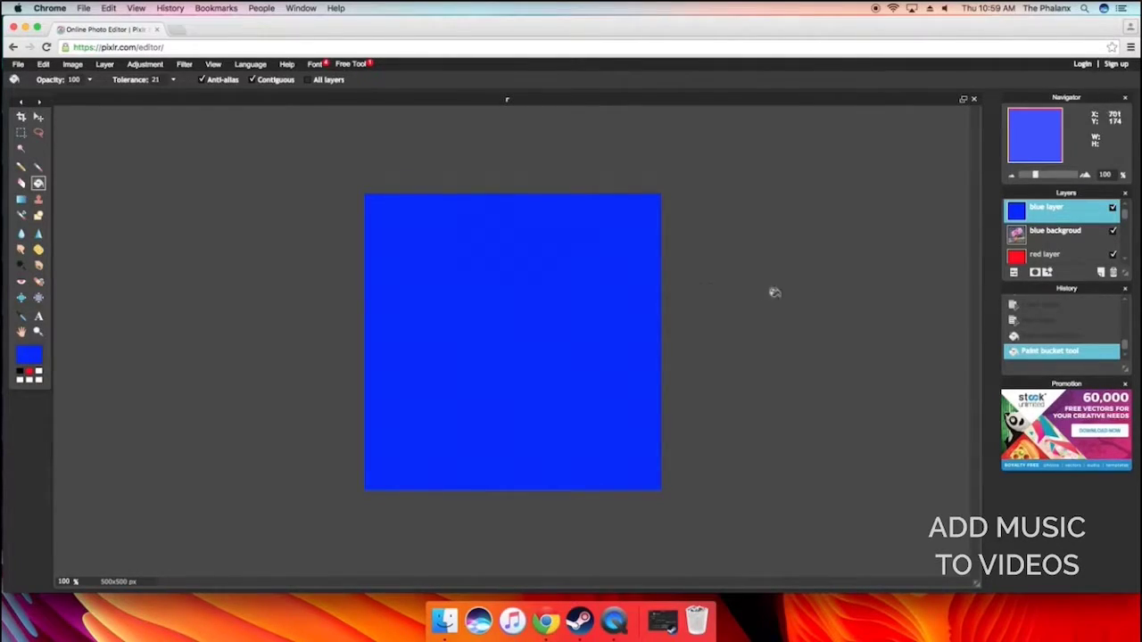
# Step: Set the blending mode of "blue layer" to Screen
pyautogui.click(1014, 273)
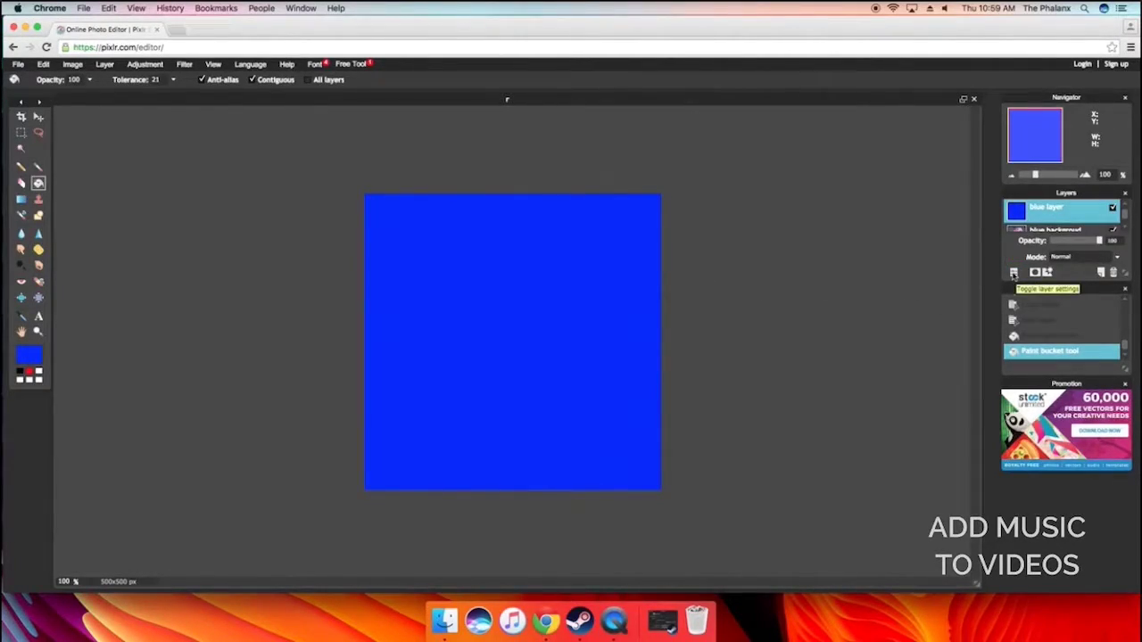
pyautogui.click(1075, 259)
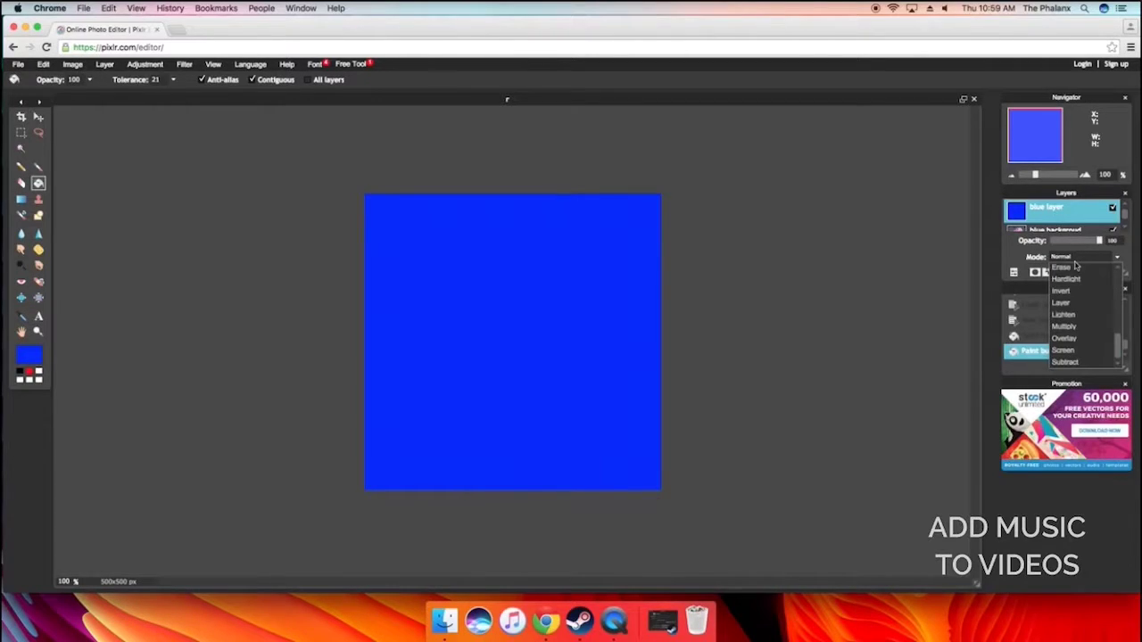
pyautogui.click(1075, 350)
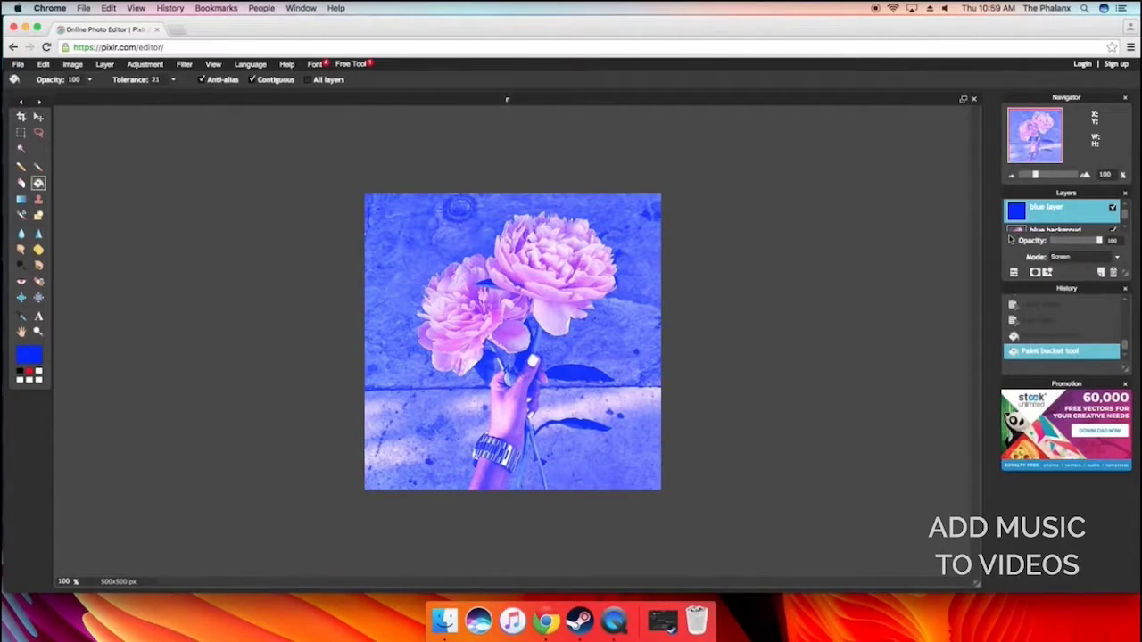
# Step: Merge "blue layer" down into "blue backgroud" and "red layer" down into "red background"
pyautogui.click(105, 64)
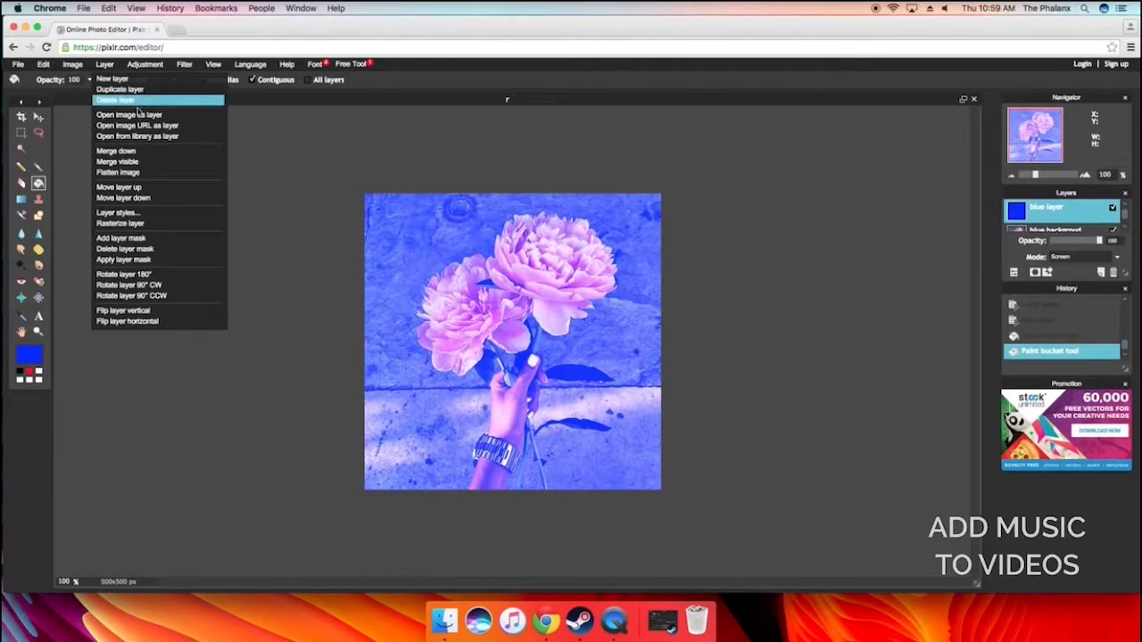
pyautogui.click(118, 150)
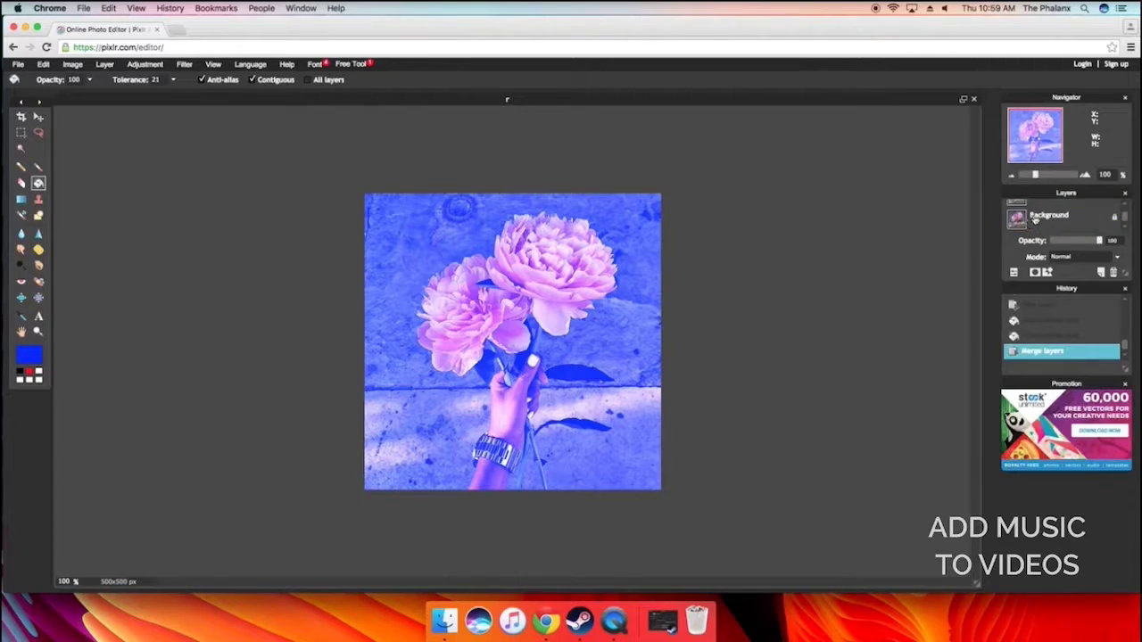
pyautogui.click(1046, 229)
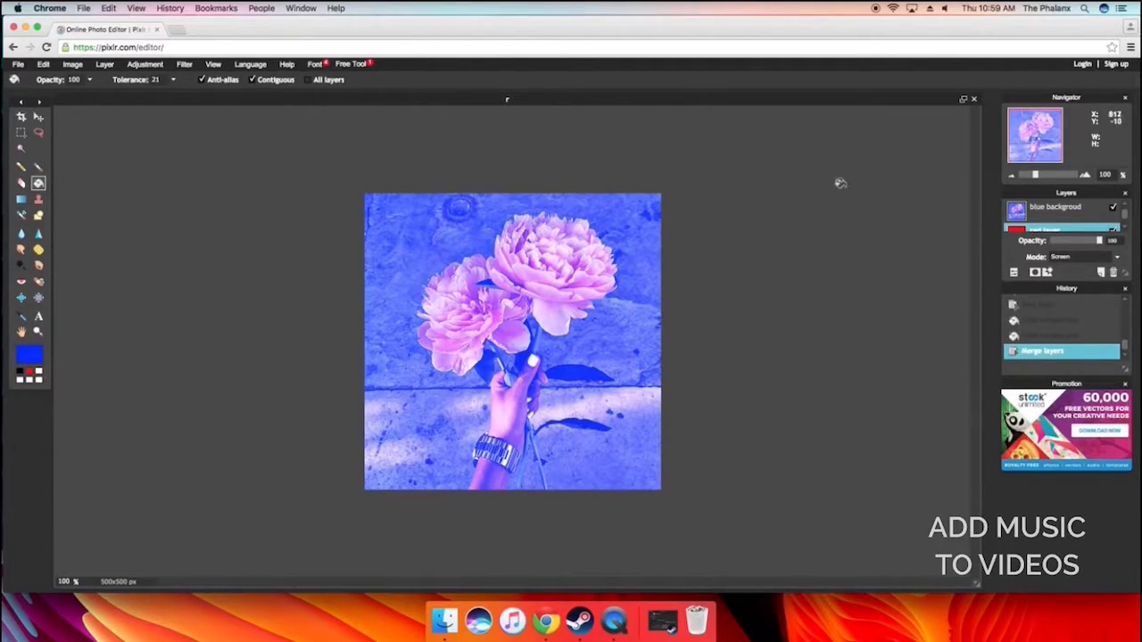
pyautogui.click(104, 64)
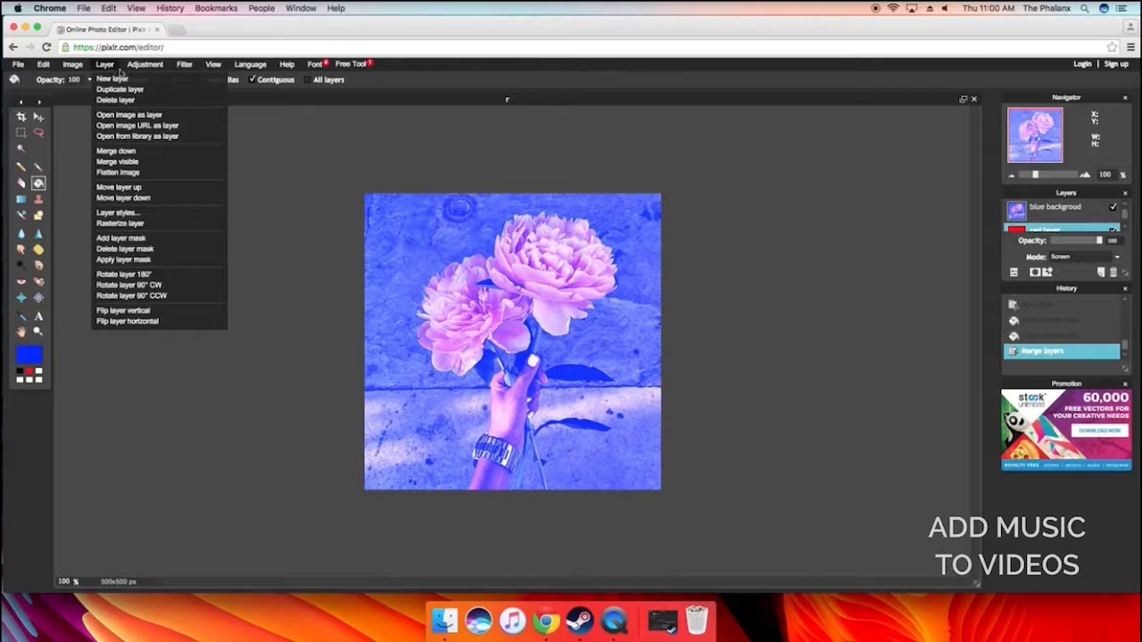
pyautogui.click(133, 151)
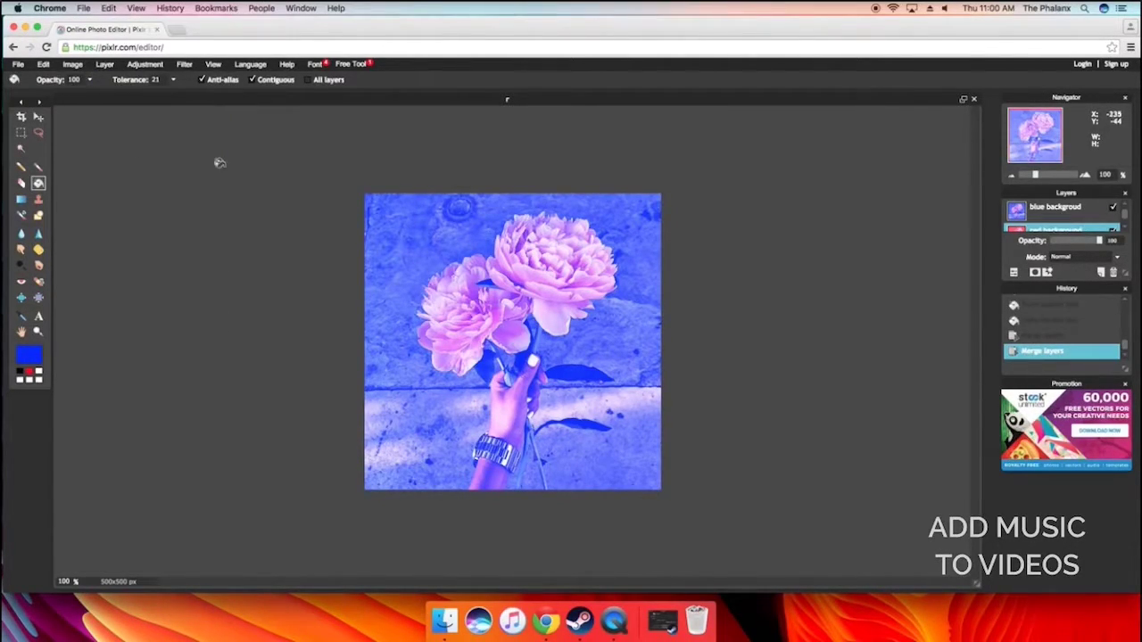
# Step: Desaturate the bottom "Background" layer
pyautogui.scroll(-2, 1066, 223)
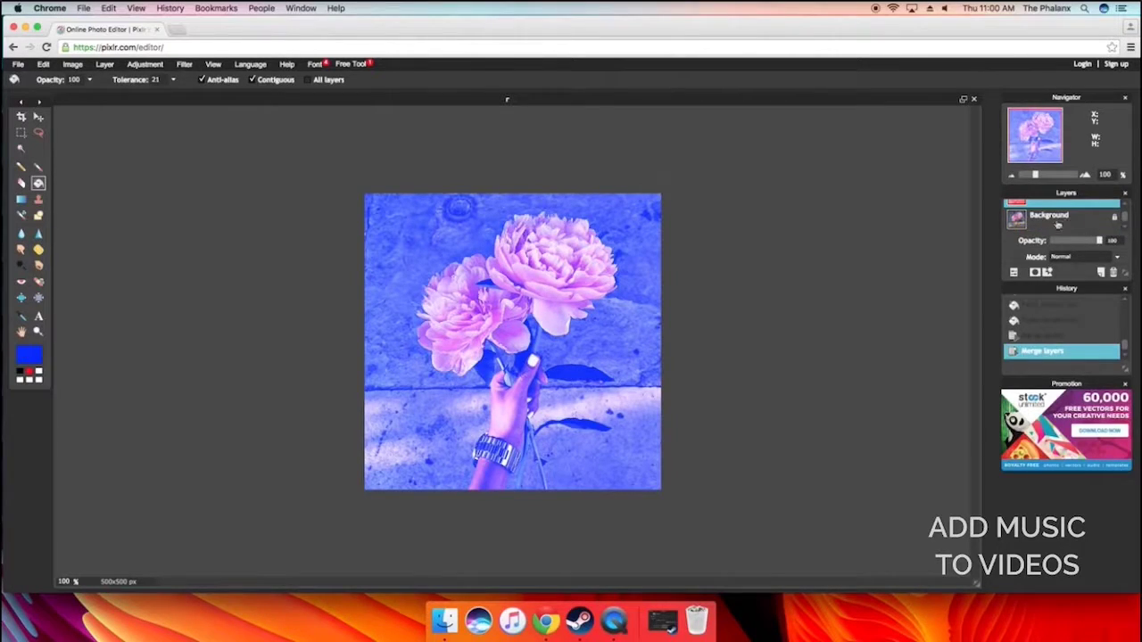
pyautogui.click(1067, 223)
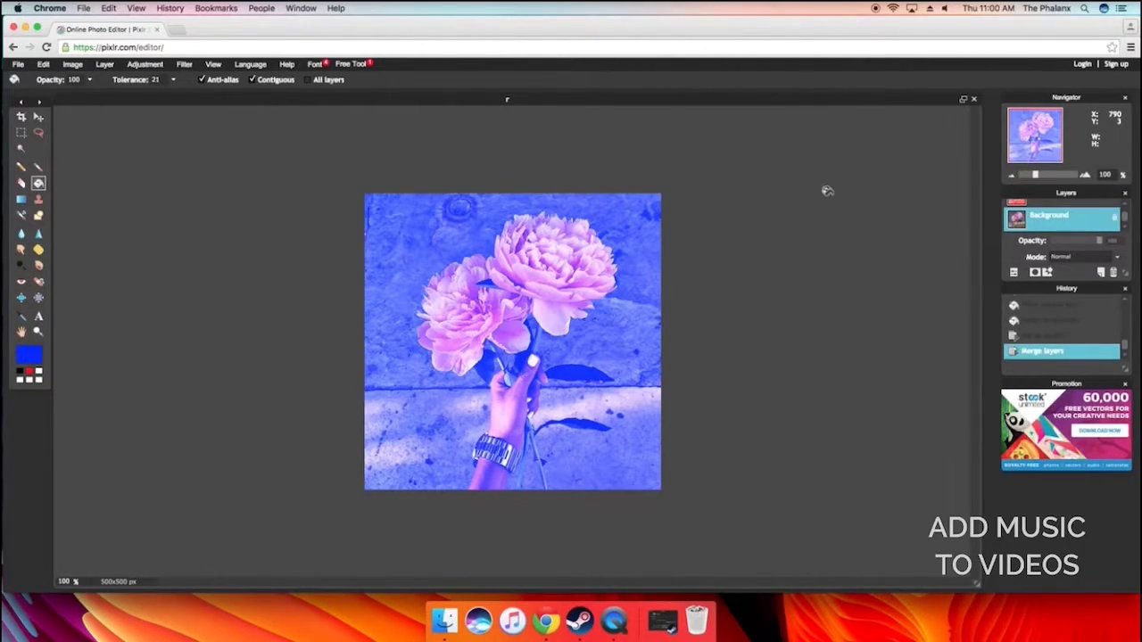
pyautogui.click(145, 65)
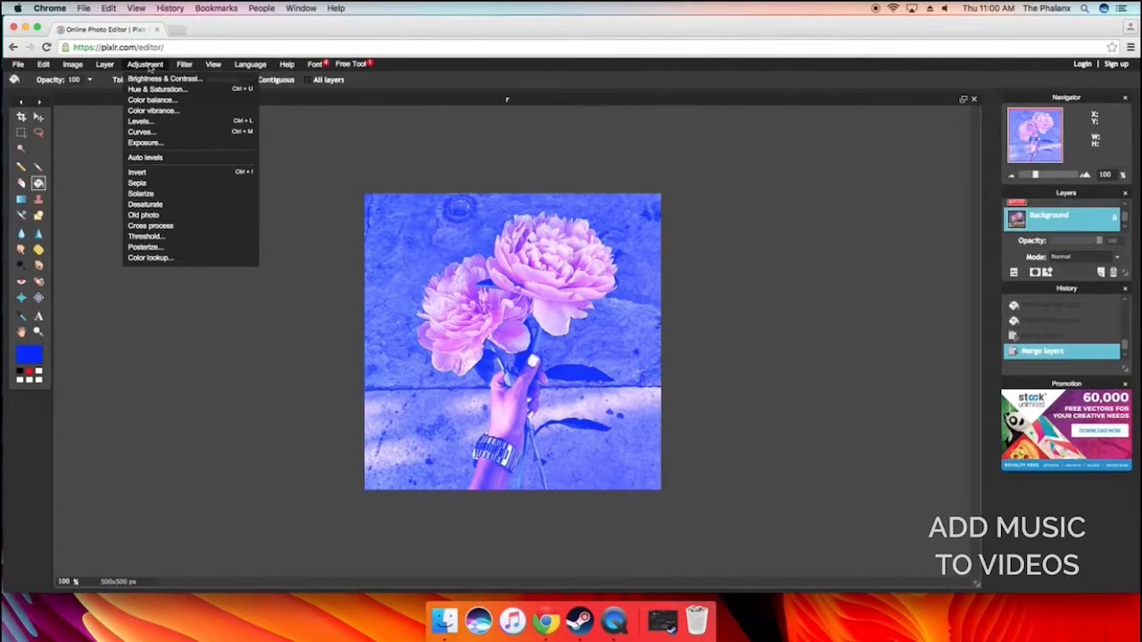
pyautogui.click(154, 204)
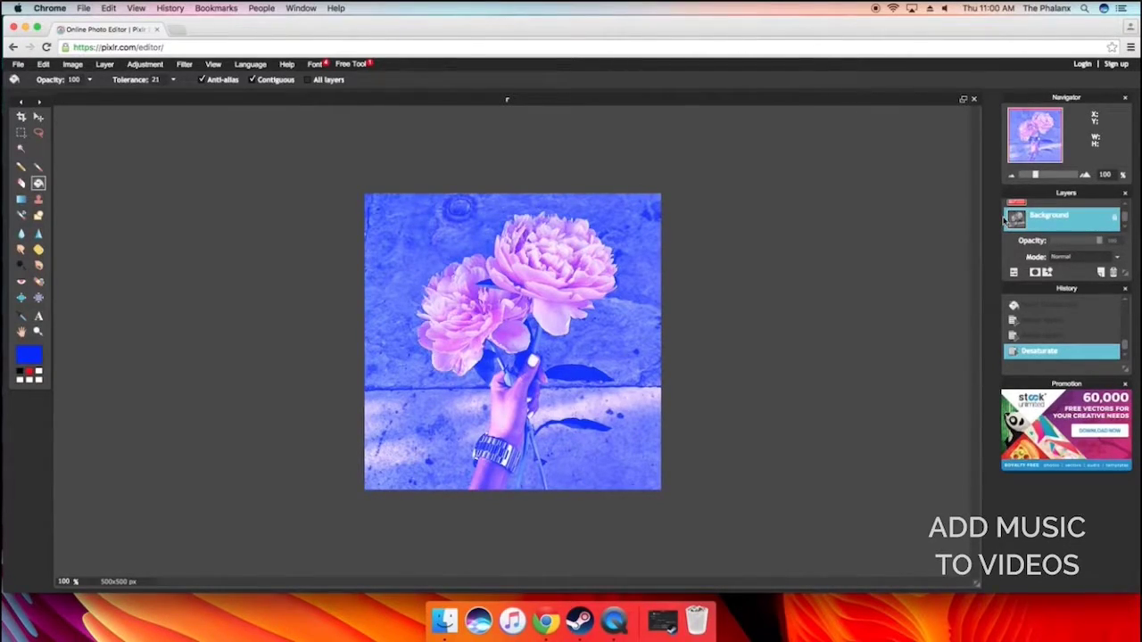
# Step: Set the blending mode of both "blue backgroud" and "red background" to Darken
pyautogui.scroll(2, 1050, 224)
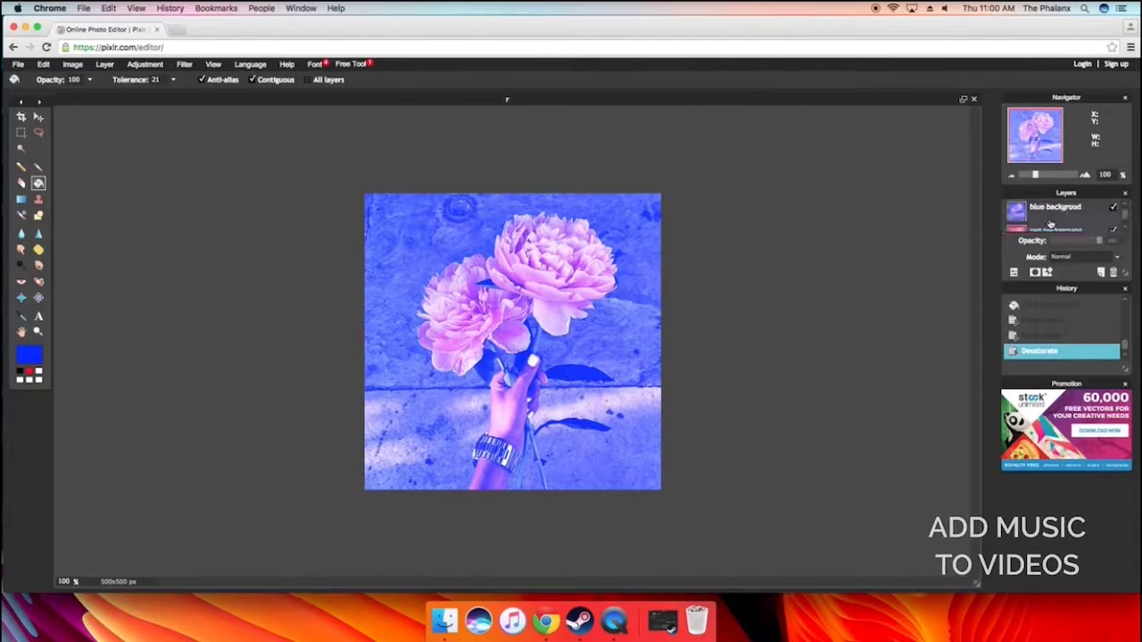
pyautogui.click(1055, 213)
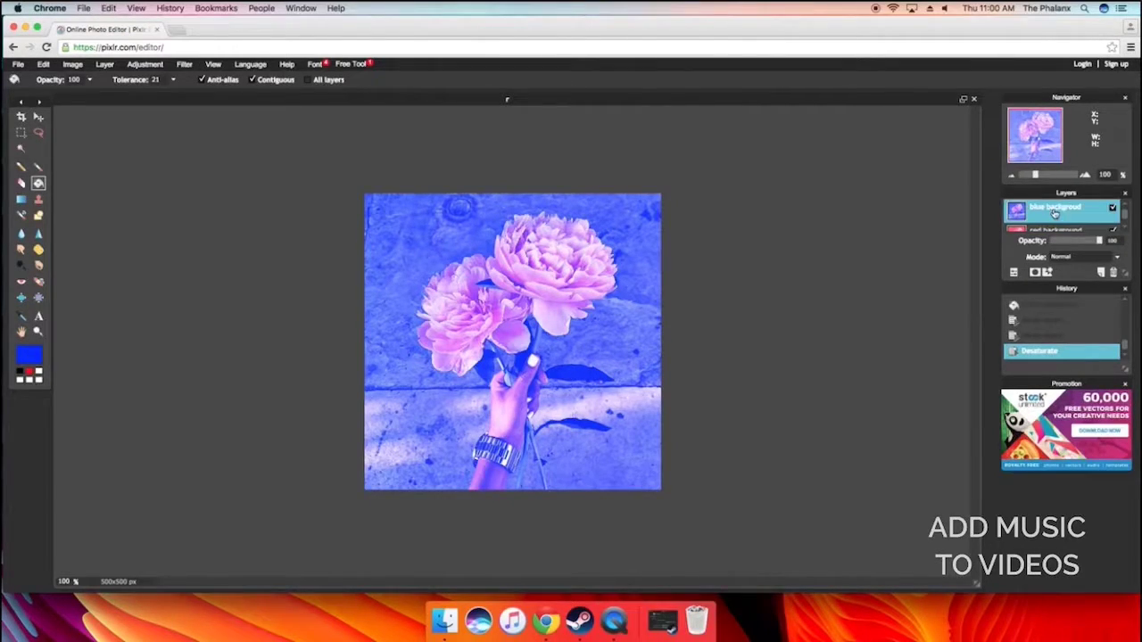
pyautogui.click(1077, 258)
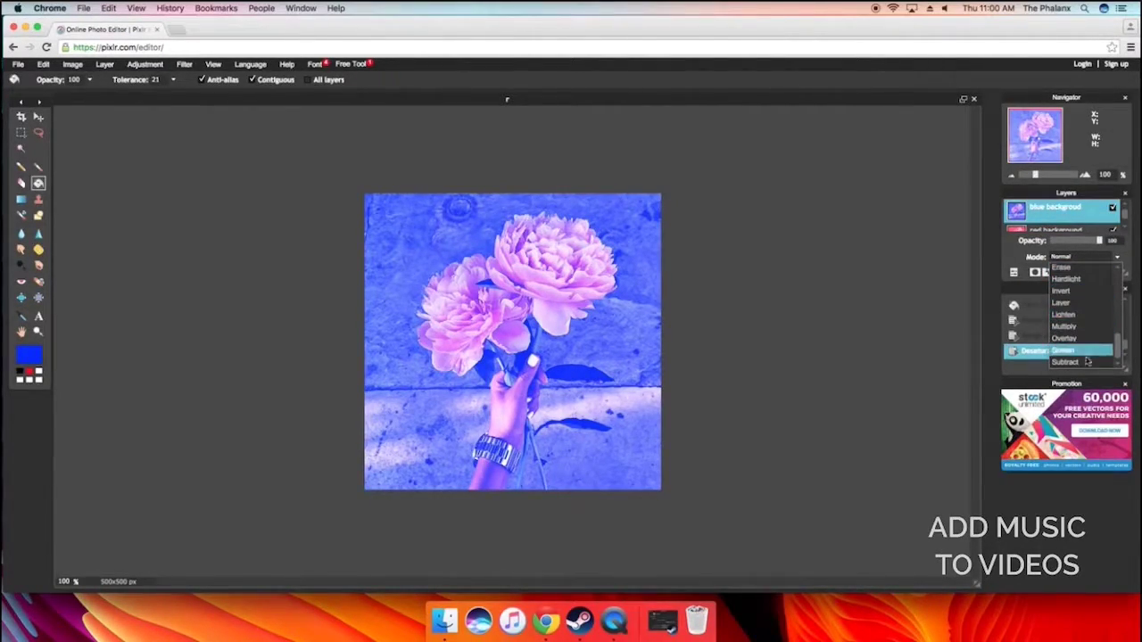
pyautogui.scroll(3, 1085, 348)
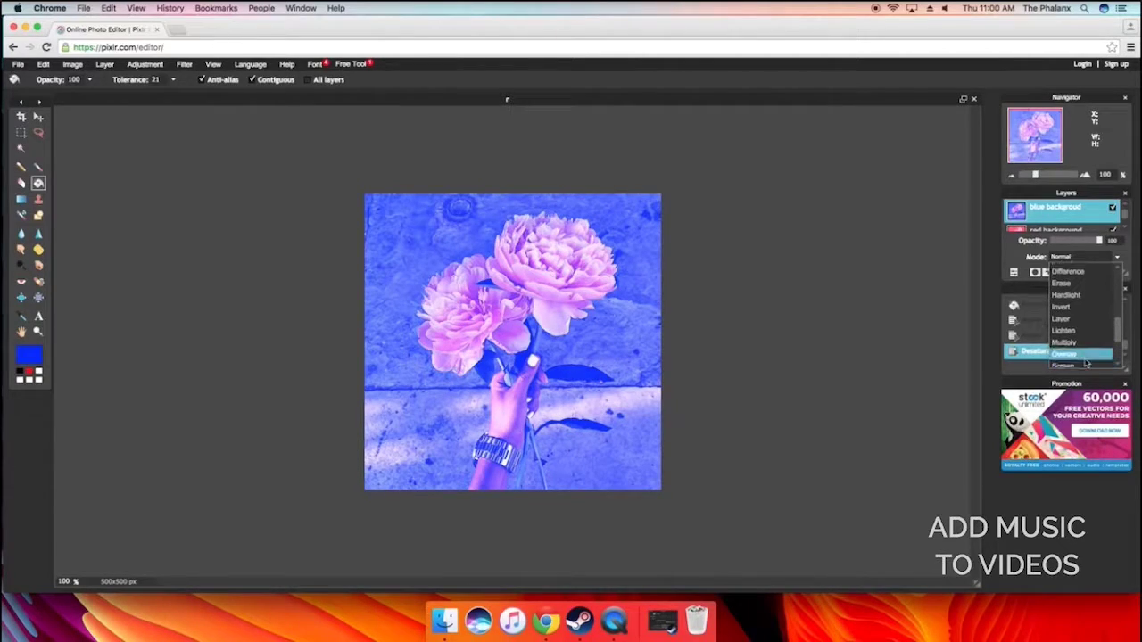
pyautogui.click(1083, 306)
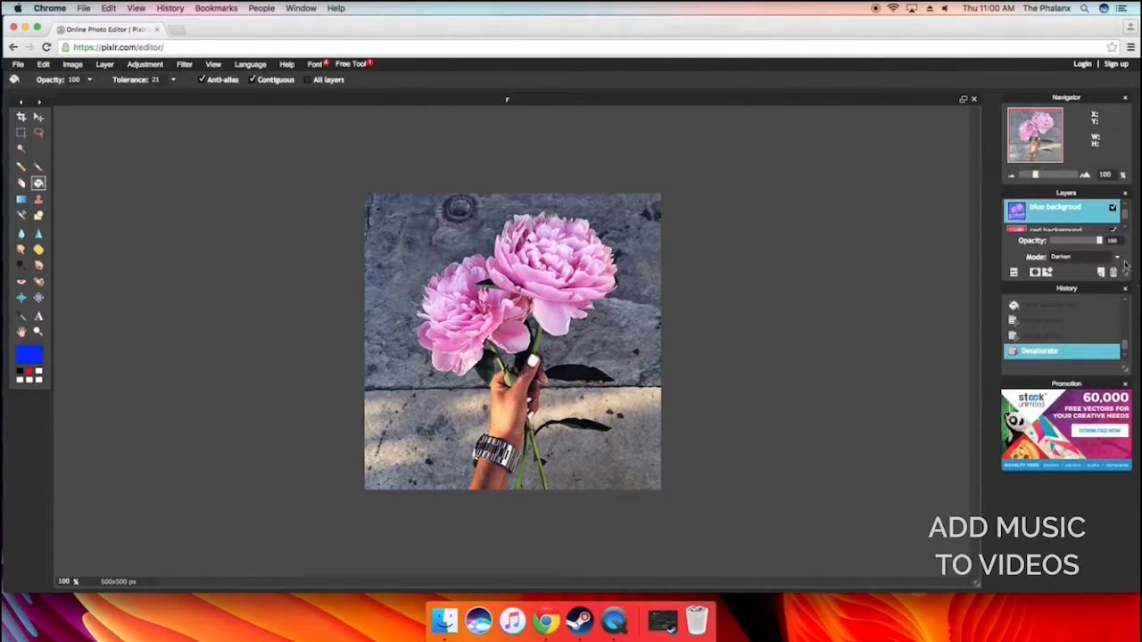
pyautogui.click(1062, 230)
pyautogui.click(1083, 257)
pyautogui.click(1078, 304)
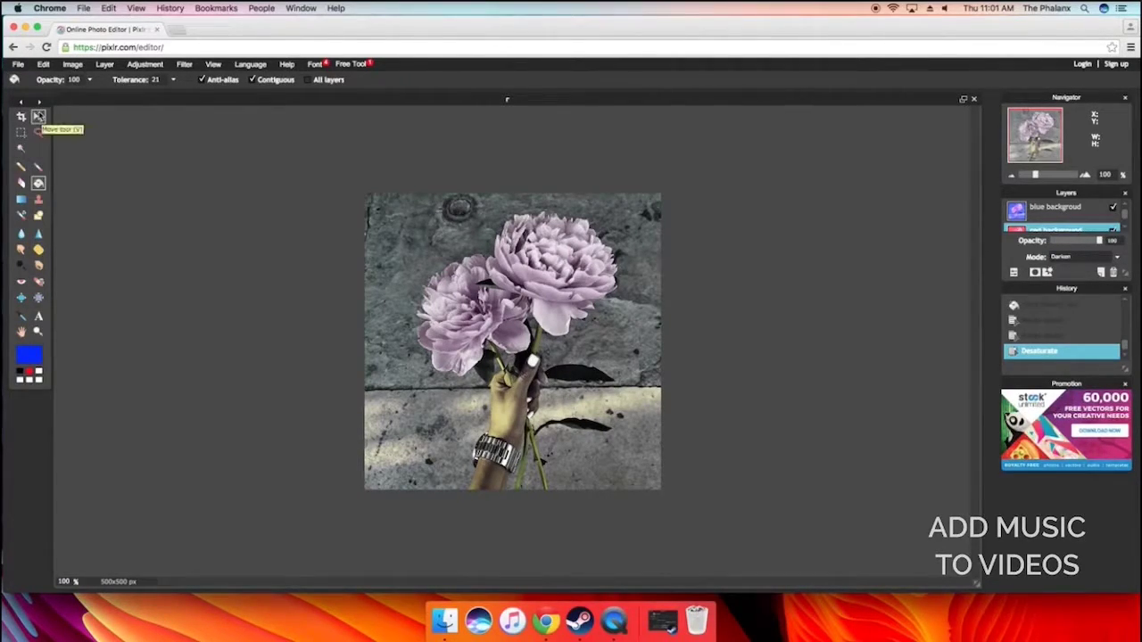
# Step: Use the Move tool to shift "red background" slightly left and down and "blue backgroud" slightly right and up
pyautogui.click(39, 117)
pyautogui.moveTo(435, 274); pyautogui.dragTo(430, 278)
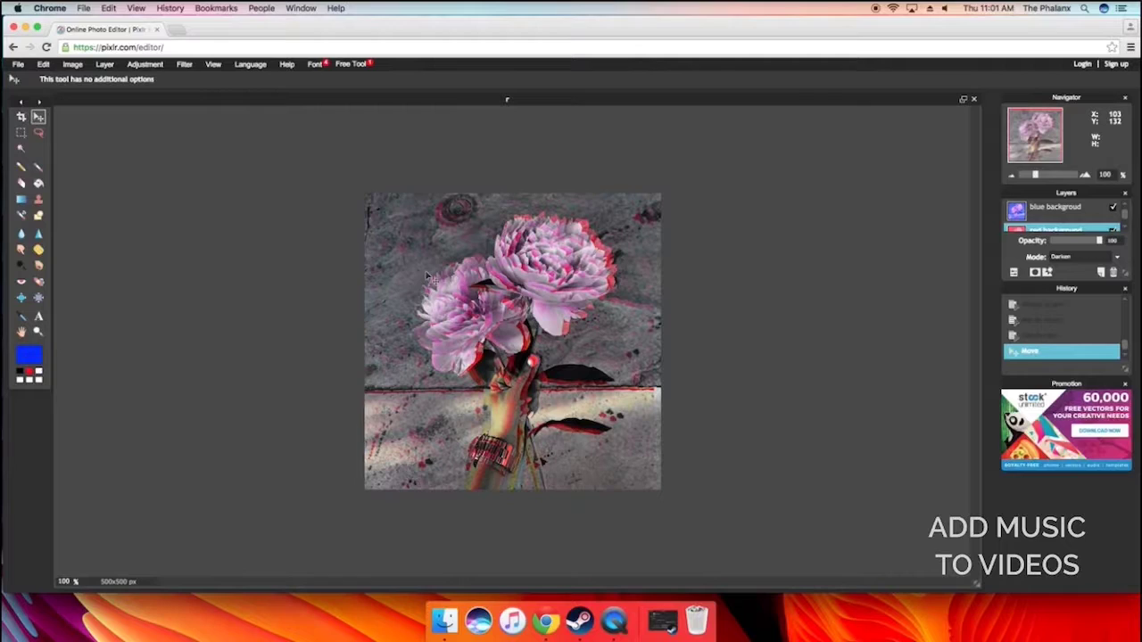
pyautogui.click(1035, 215)
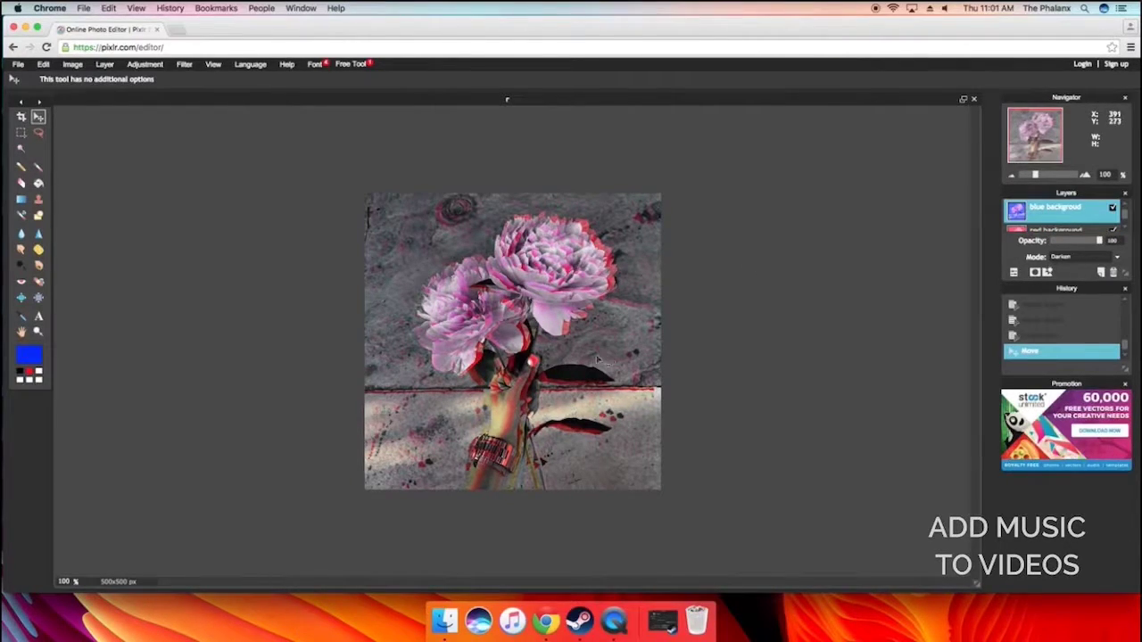
pyautogui.moveTo(598, 360); pyautogui.dragTo(601, 358)
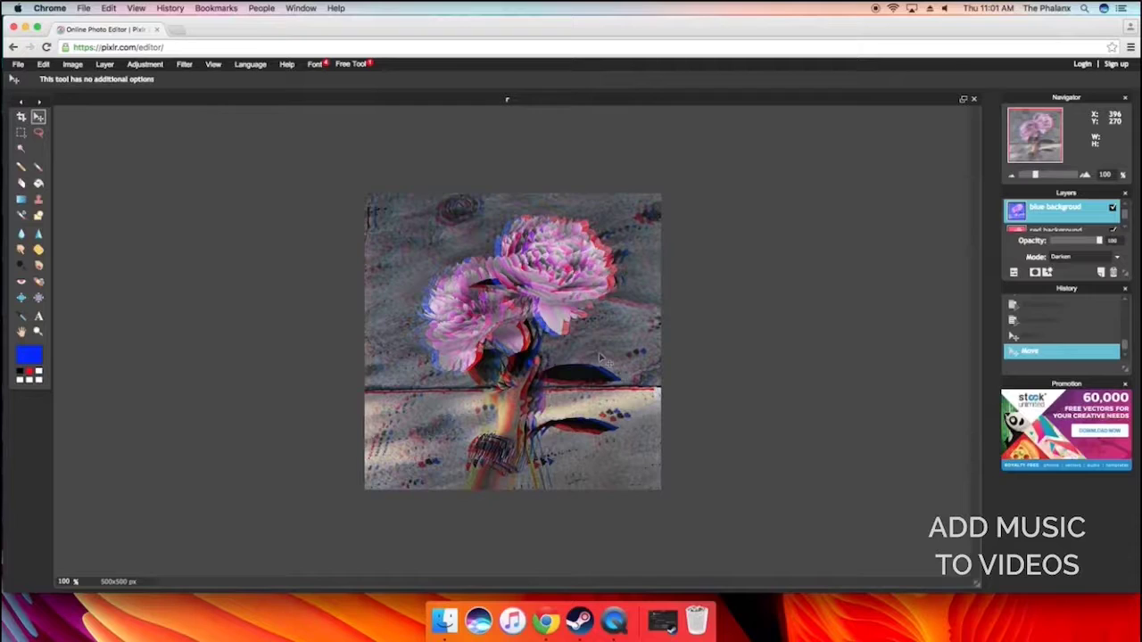
pyautogui.click(617, 618)
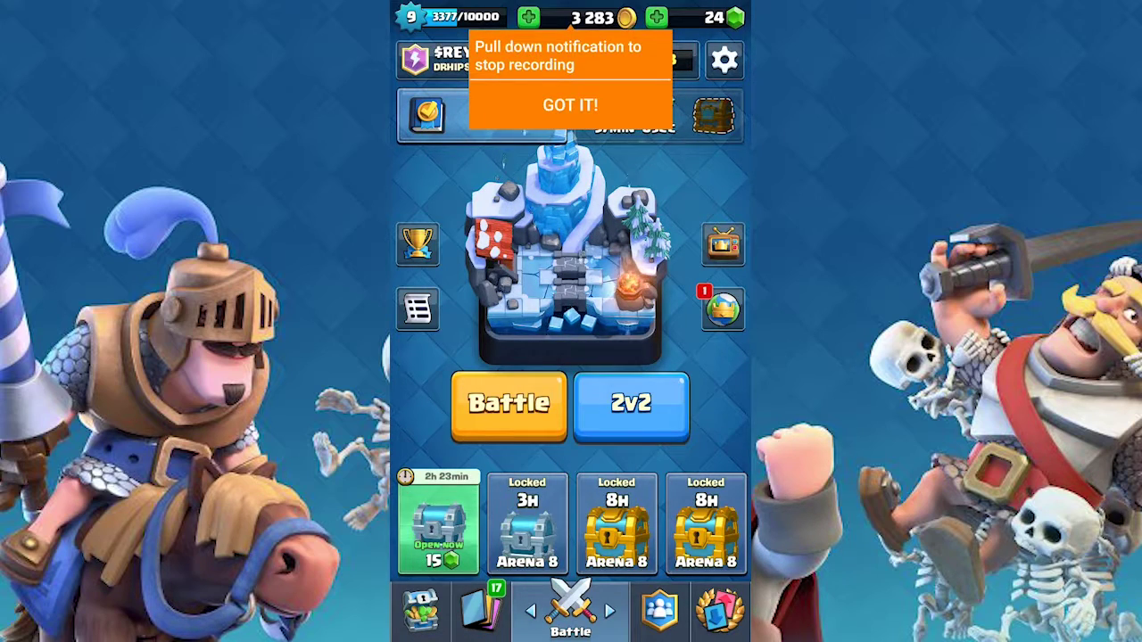
# Step: In Clash Royale, start a 1v1 Battle from the clan's Friendly Battle options
pyautogui.click(631, 611)
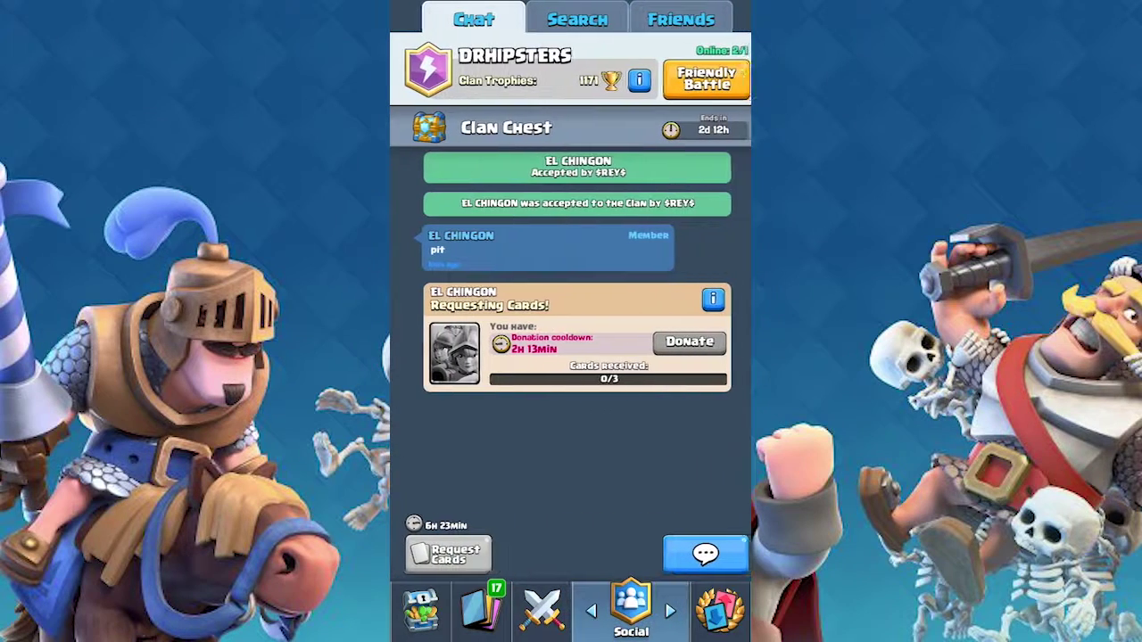
pyautogui.click(698, 78)
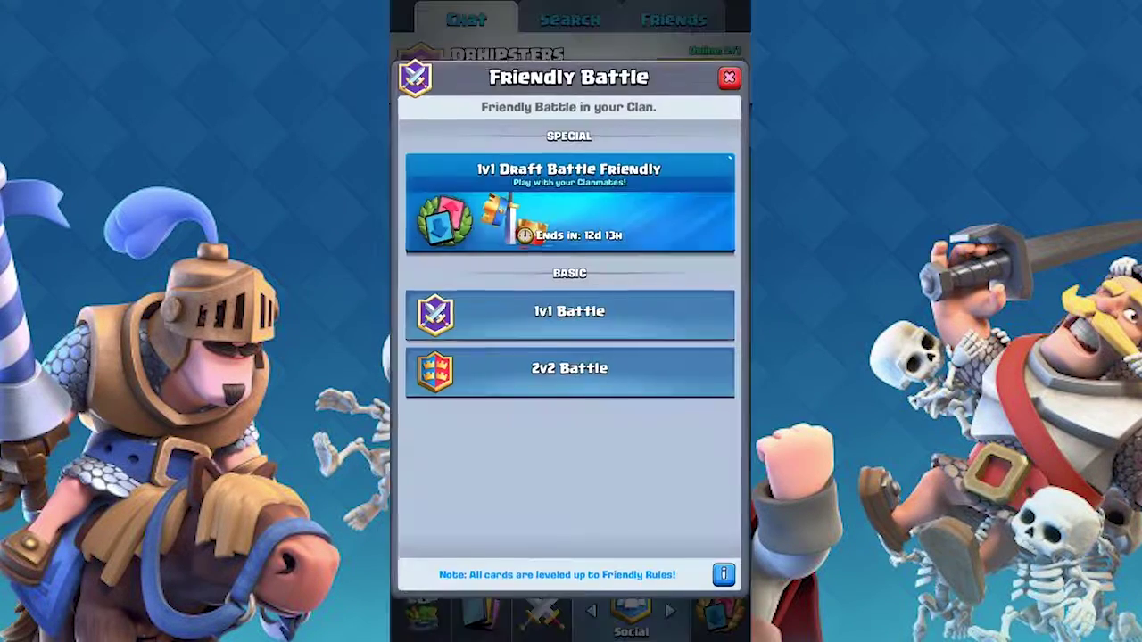
pyautogui.click(571, 311)
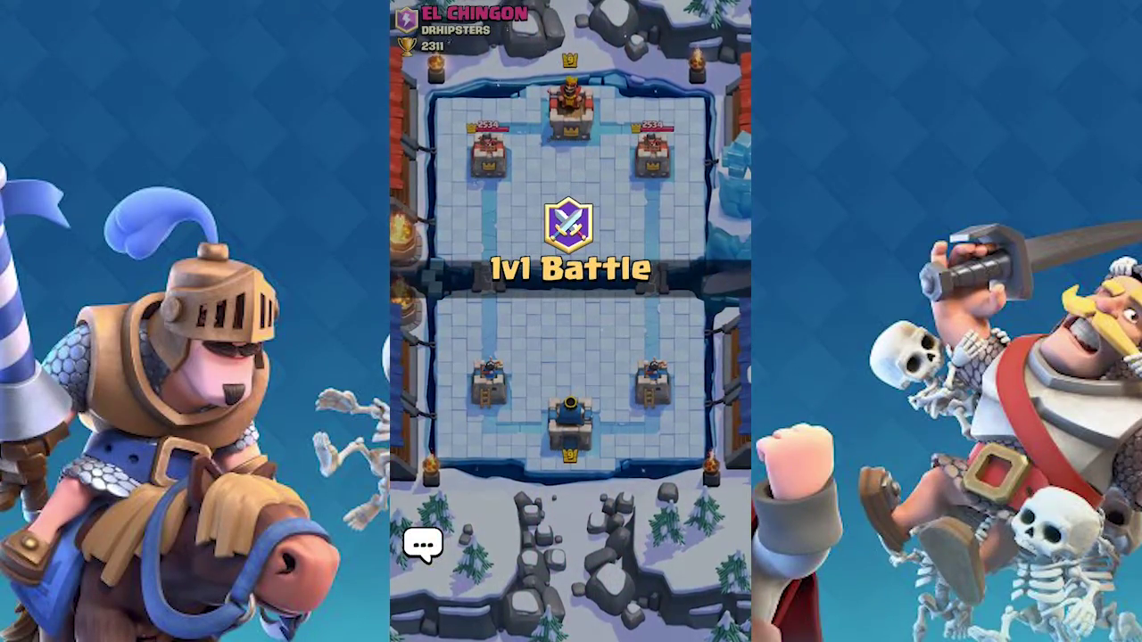
pyautogui.press('XF86AudioLowerVolume')
pyautogui.press('XF86AudioLowerVolume')
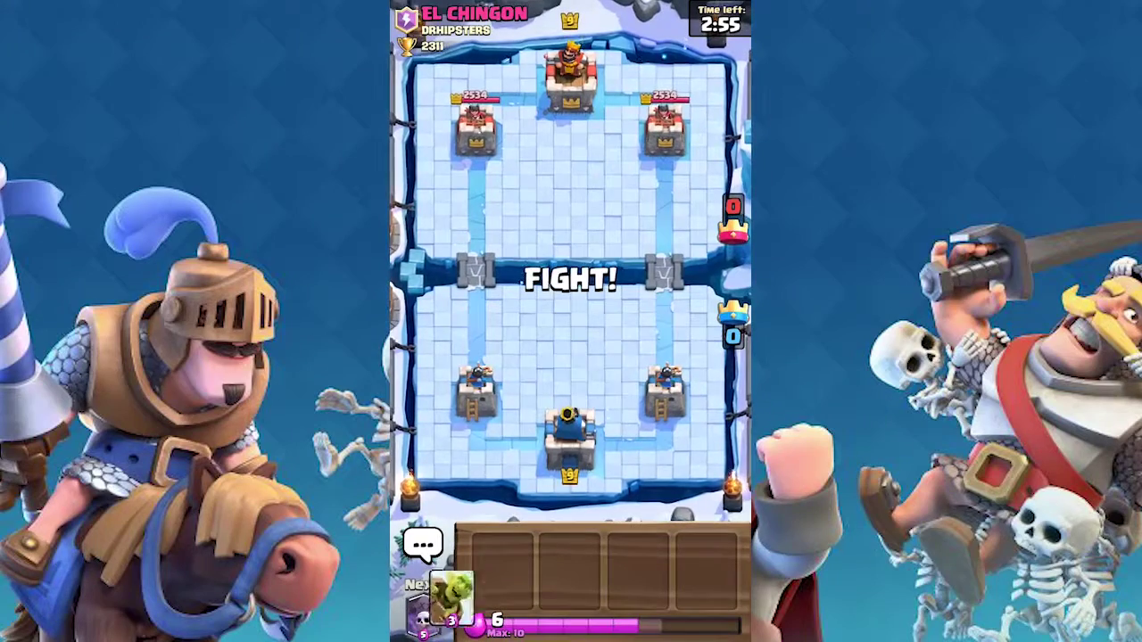
pyautogui.click(570, 569)
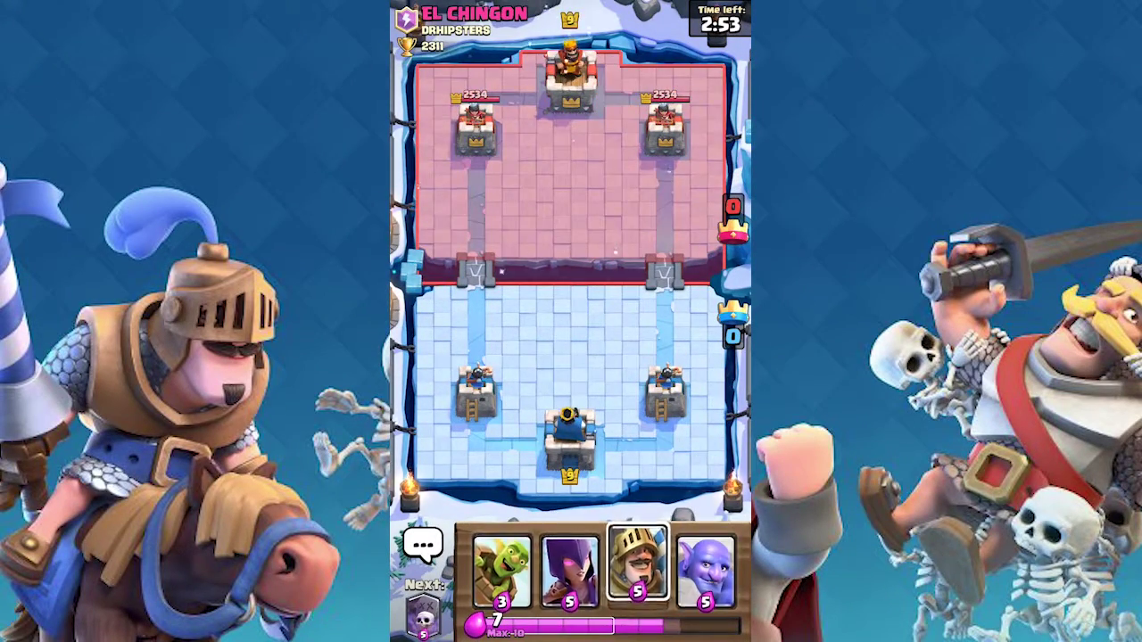
pyautogui.click(637, 567)
pyautogui.click(706, 571)
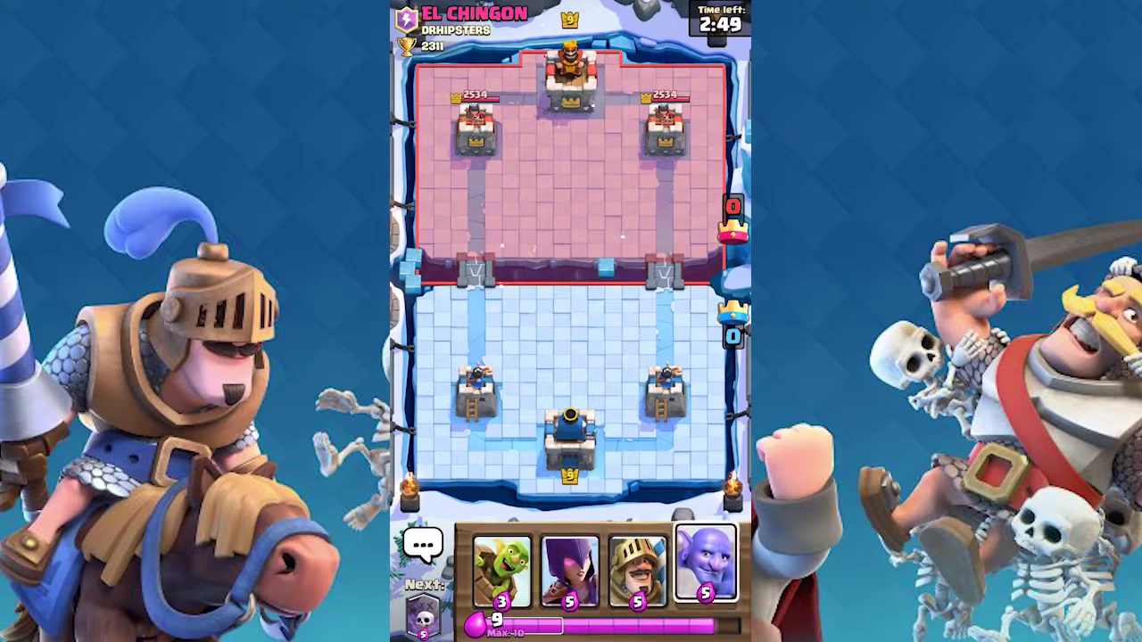
pyautogui.click(637, 567)
pyautogui.click(705, 571)
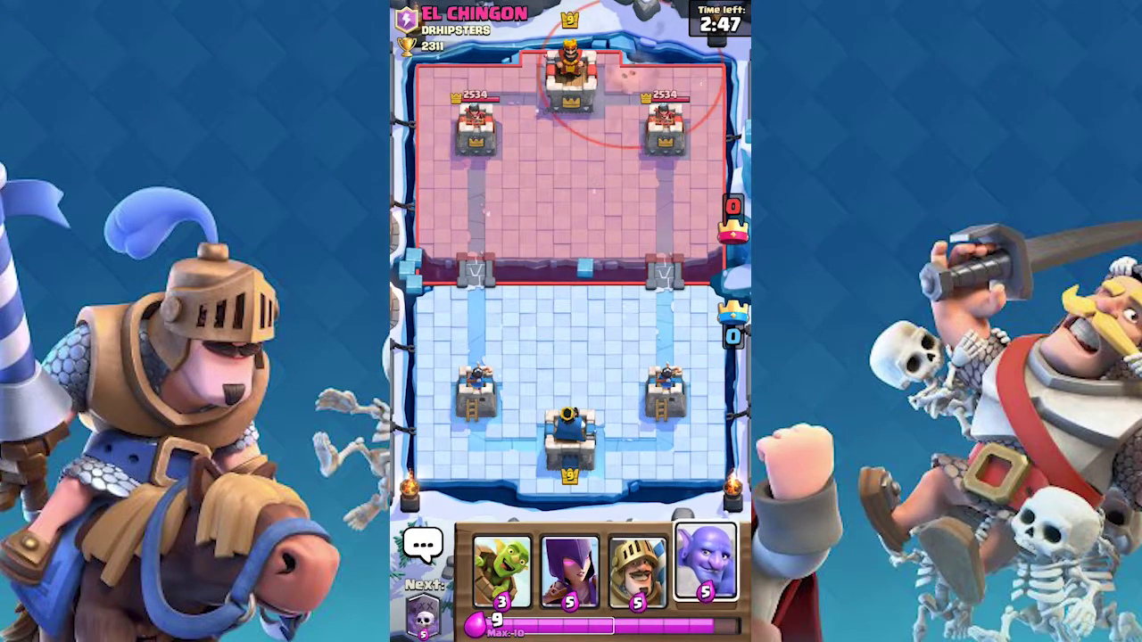
pyautogui.click(630, 64)
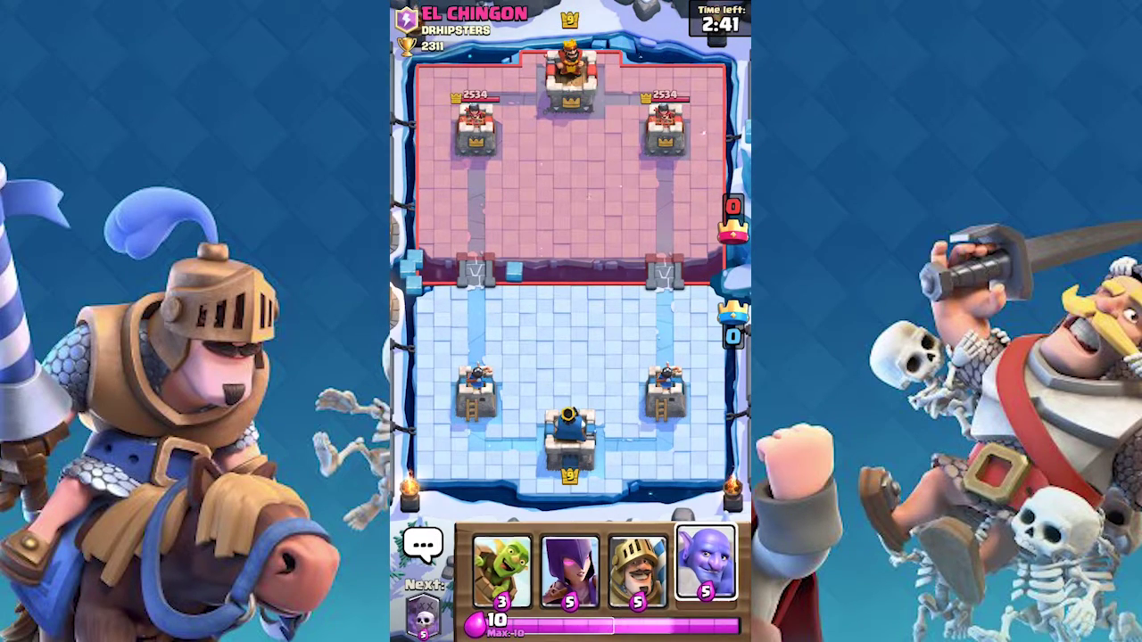
# Step: Deploy the Goblin Barrel card on the opponent's right-hand crown tower
pyautogui.moveTo(501, 571); pyautogui.dragTo(668, 125)
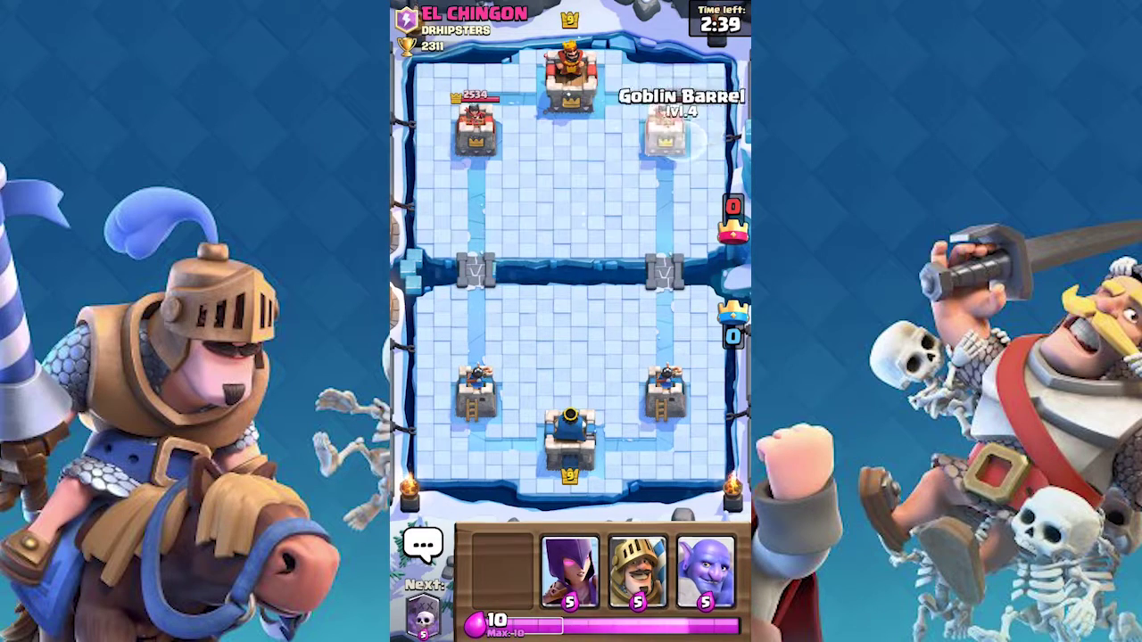